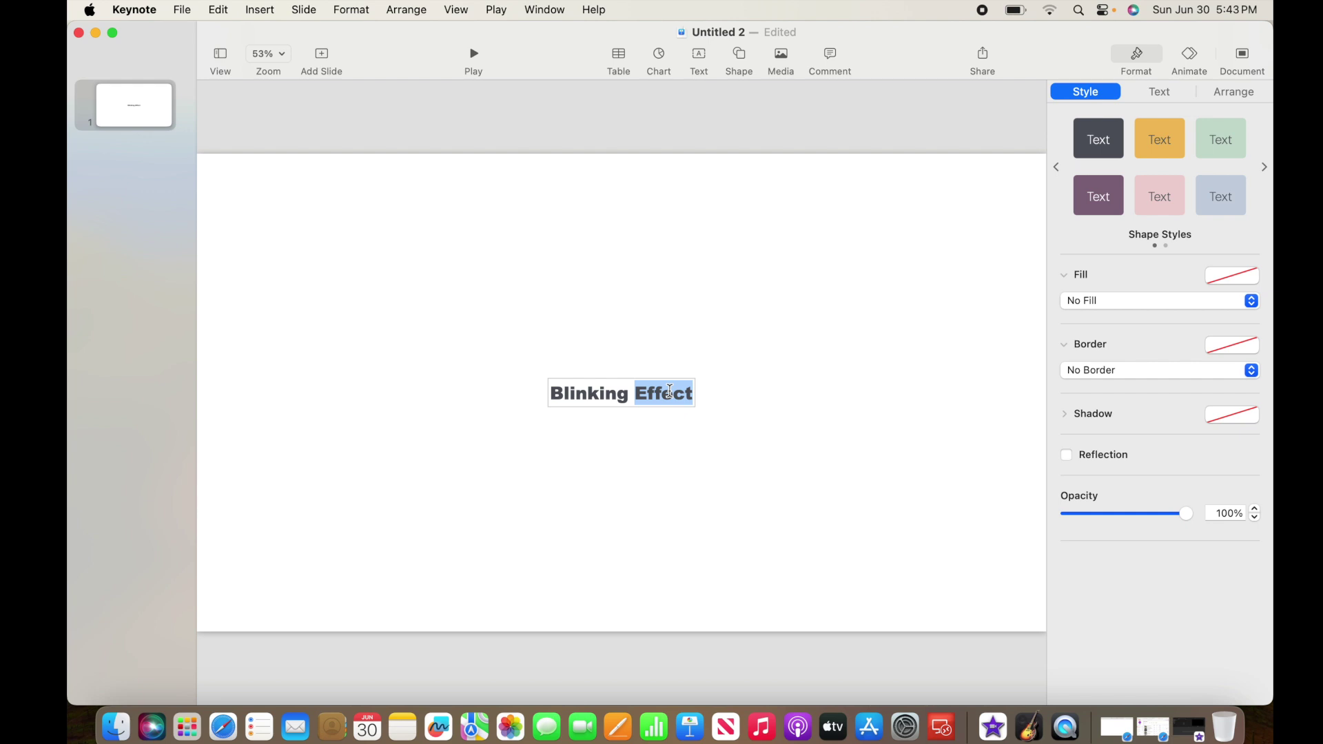
Set the font size of the whole "Blinking Effect" text to 200 pt.
{"action": "key", "text": "super+a"}
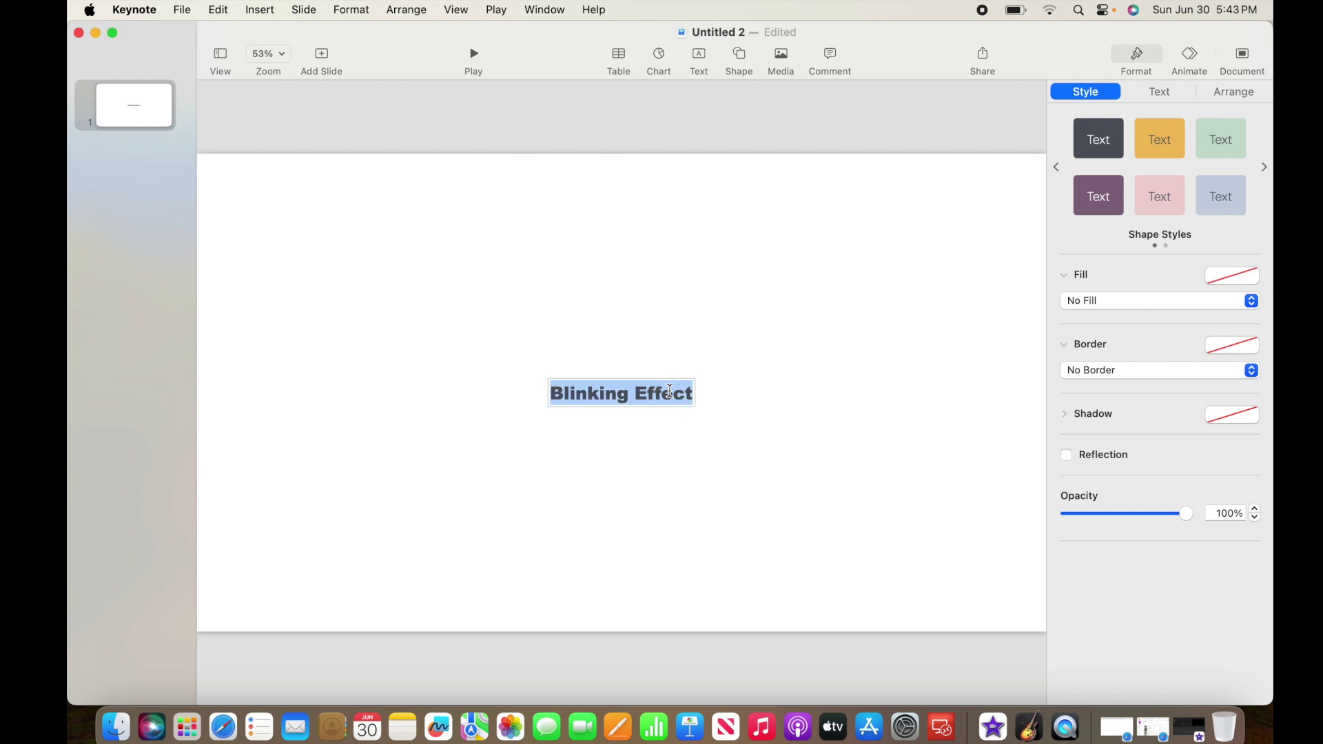
{"action": "left_click", "coordinate": [1143, 94]}
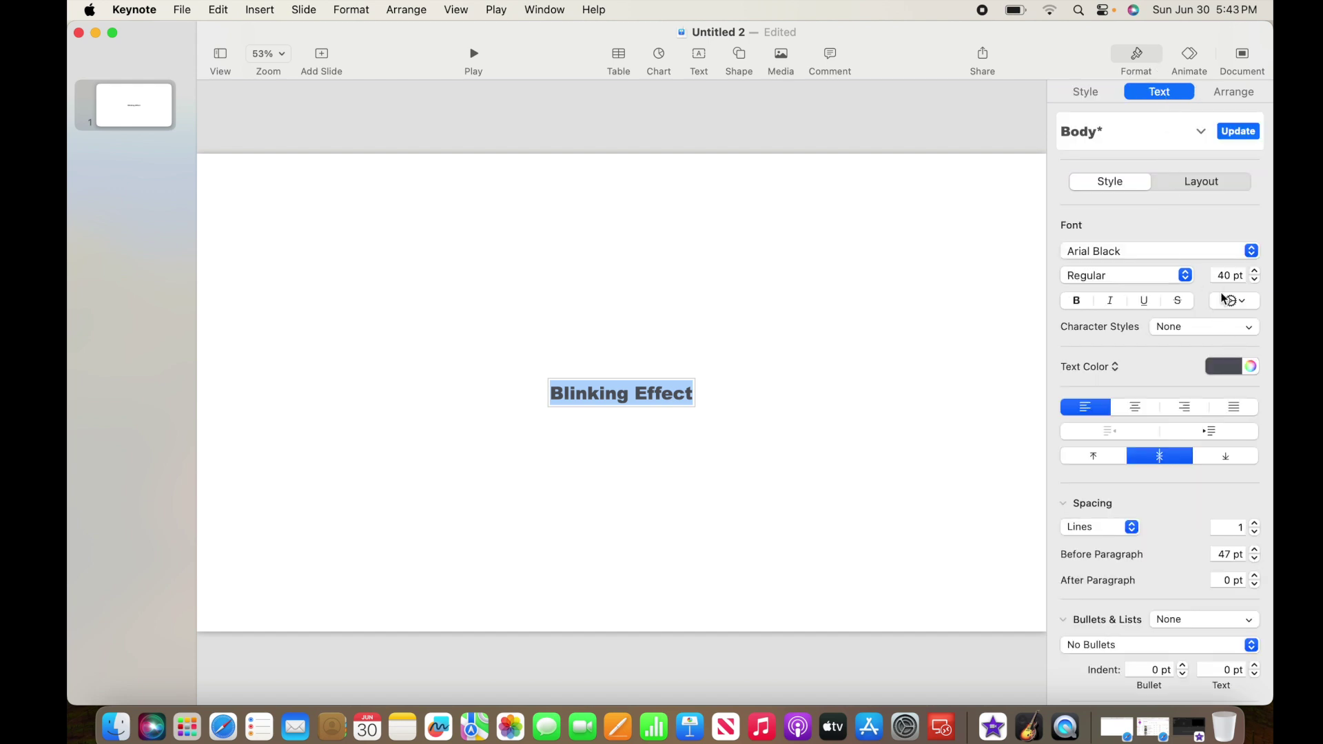
{"action": "left_click", "coordinate": [1226, 275]}
{"action": "double_click", "coordinate": [1226, 275]}
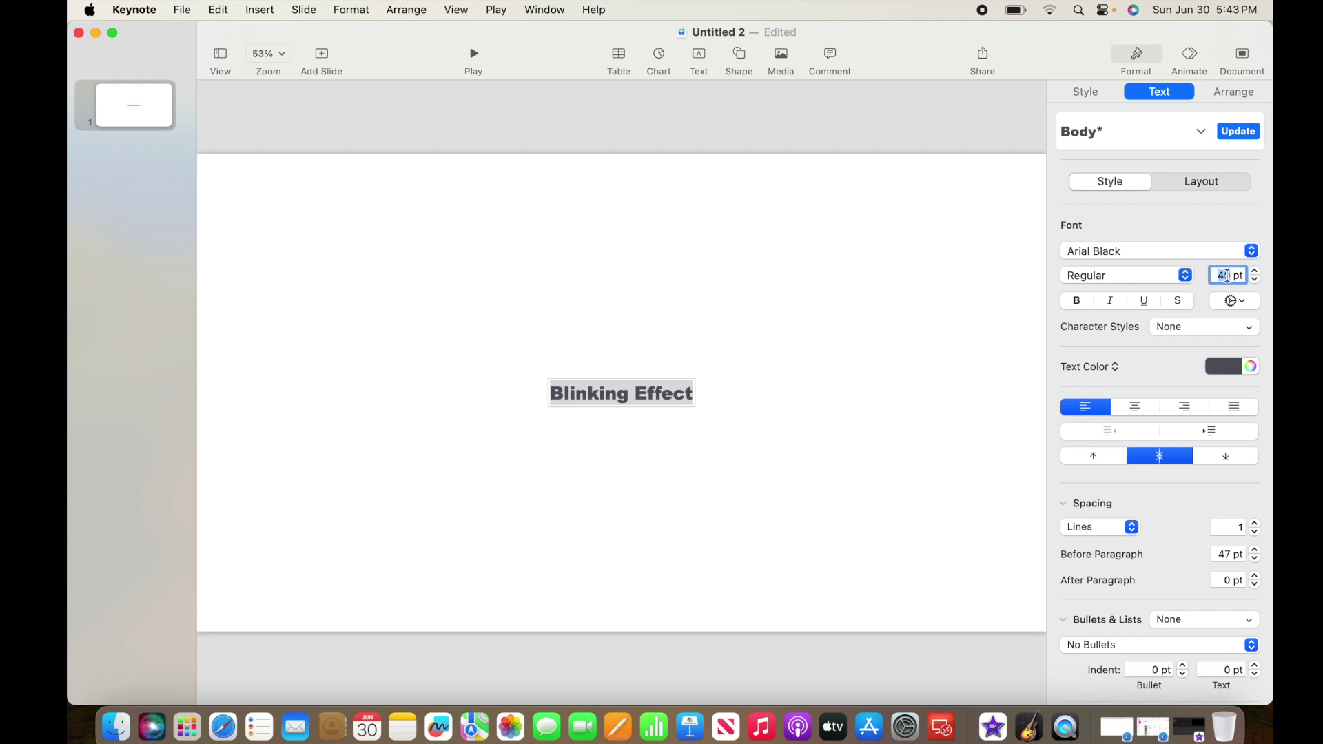
{"action": "type", "text": "200"}
{"action": "key", "text": "Return"}
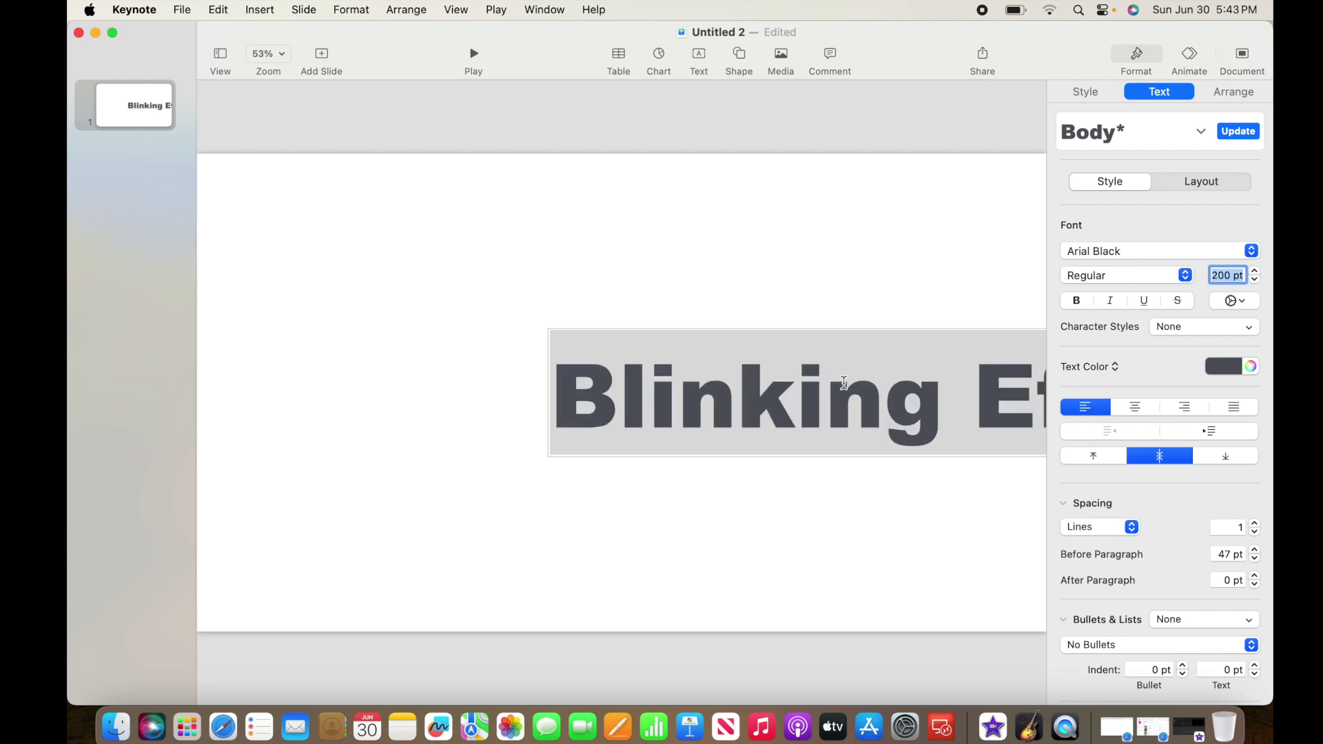
Move the enlarged "Blinking Effect" text box so it is centered on the slide.
{"action": "left_click", "coordinate": [843, 305]}
{"action": "left_click", "coordinate": [854, 382]}
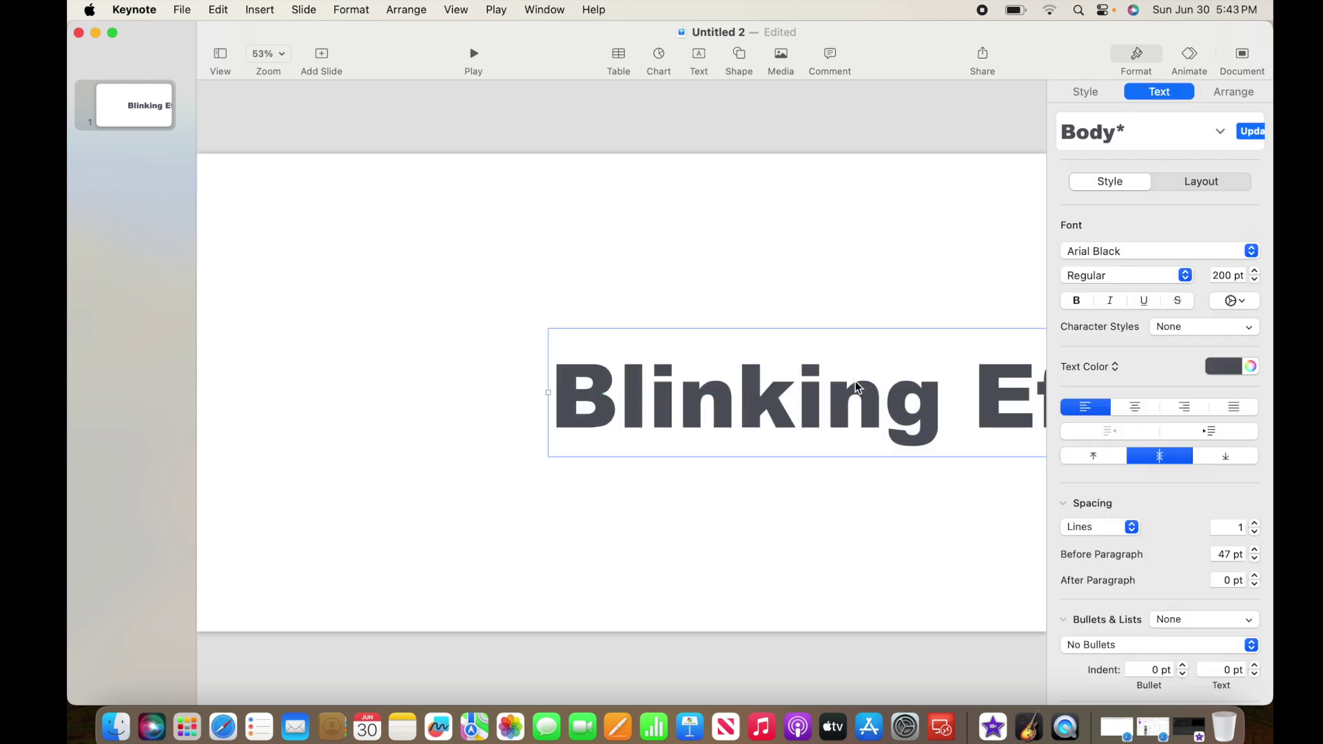
{"action": "left_click_drag", "start_coordinate": [854, 382], "coordinate": [571, 388]}
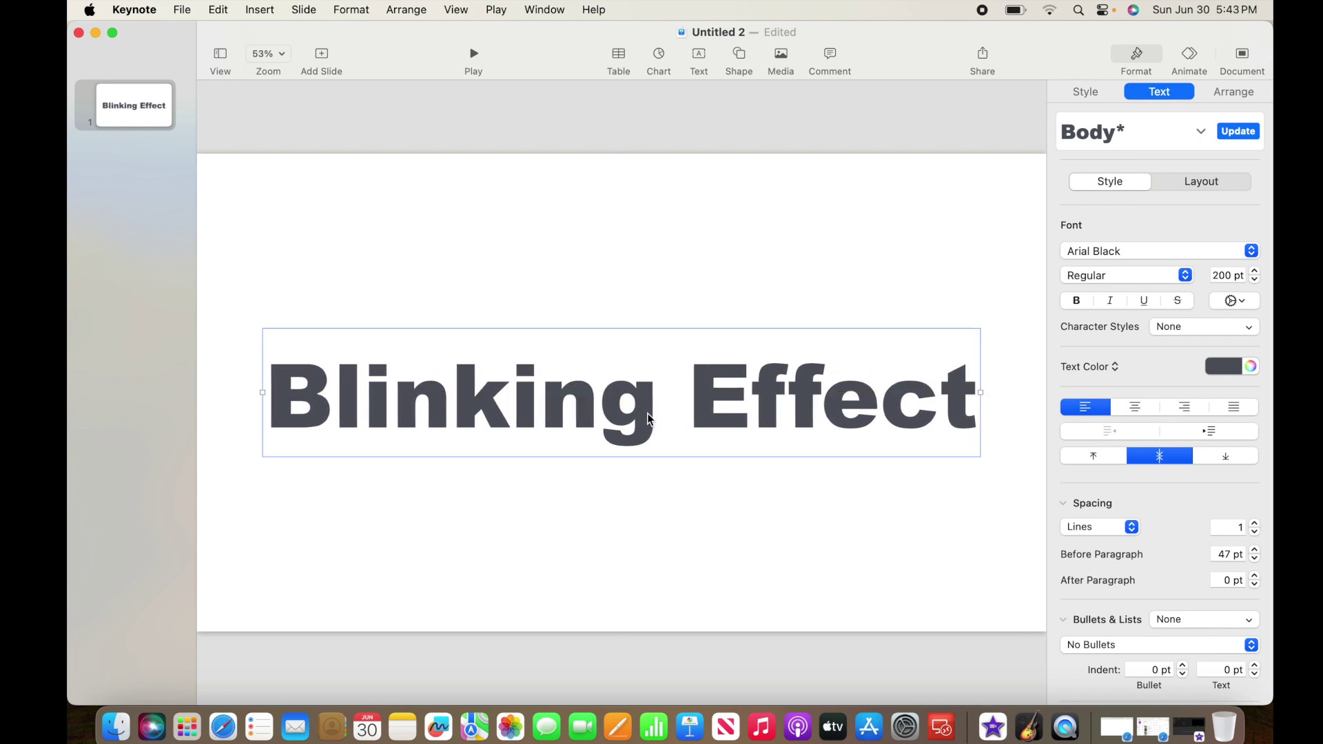
Change the color of the "Blinking Effect" text to Black from the Apple palette.
{"action": "triple_click", "coordinate": [570, 388]}
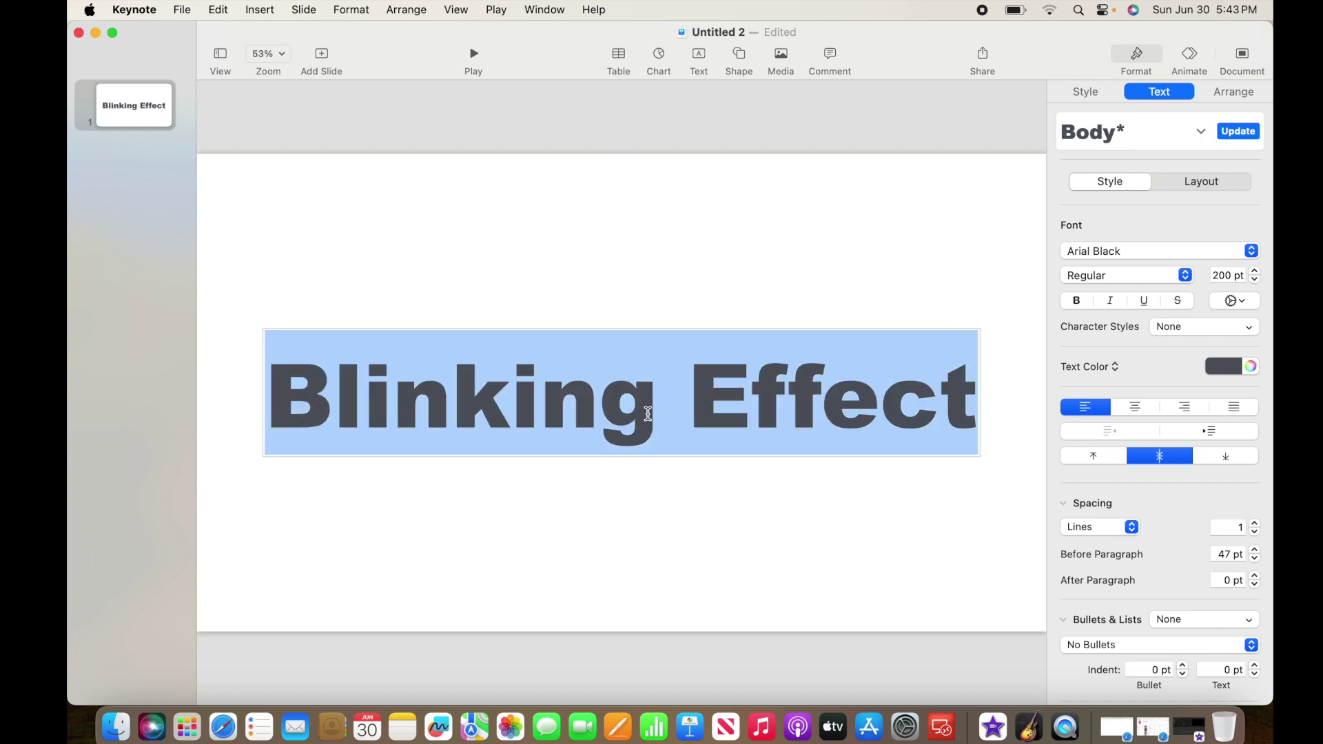
{"action": "left_click", "coordinate": [1253, 367]}
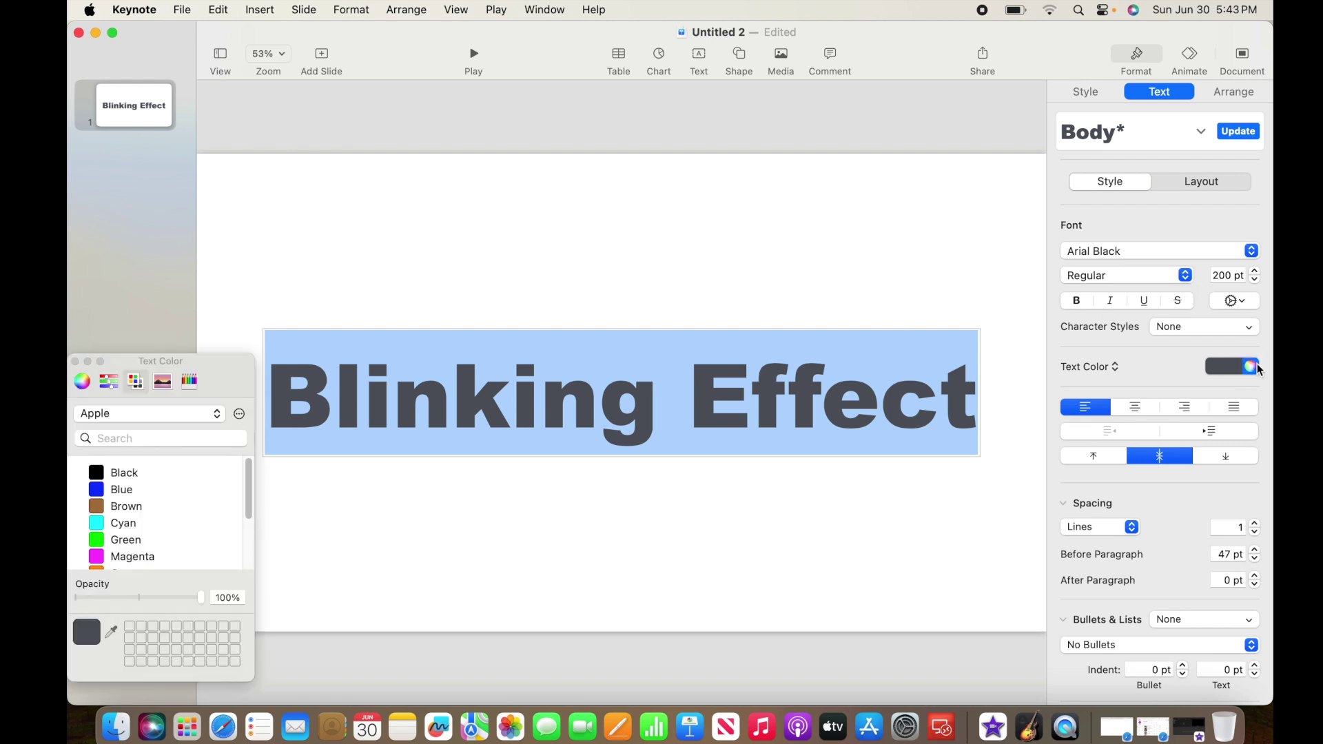
{"action": "left_click", "coordinate": [125, 475]}
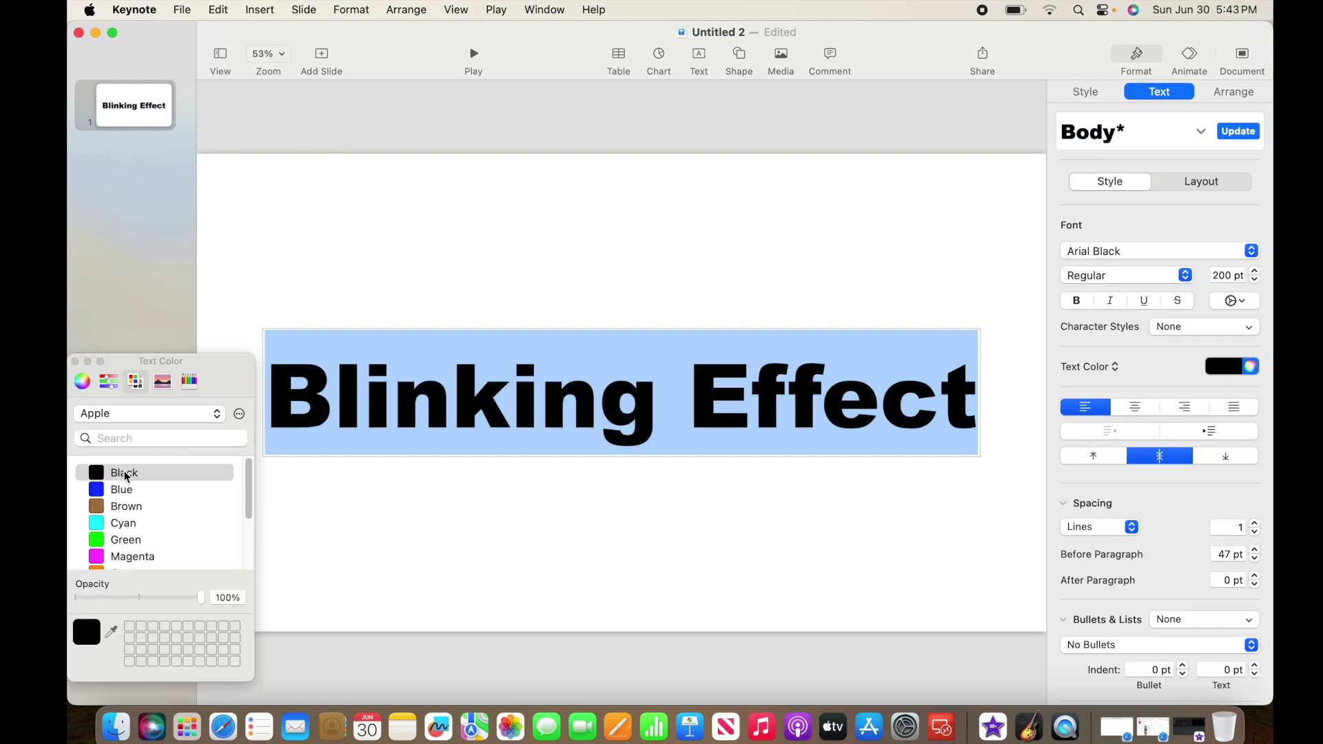
{"action": "left_click", "coordinate": [75, 362]}
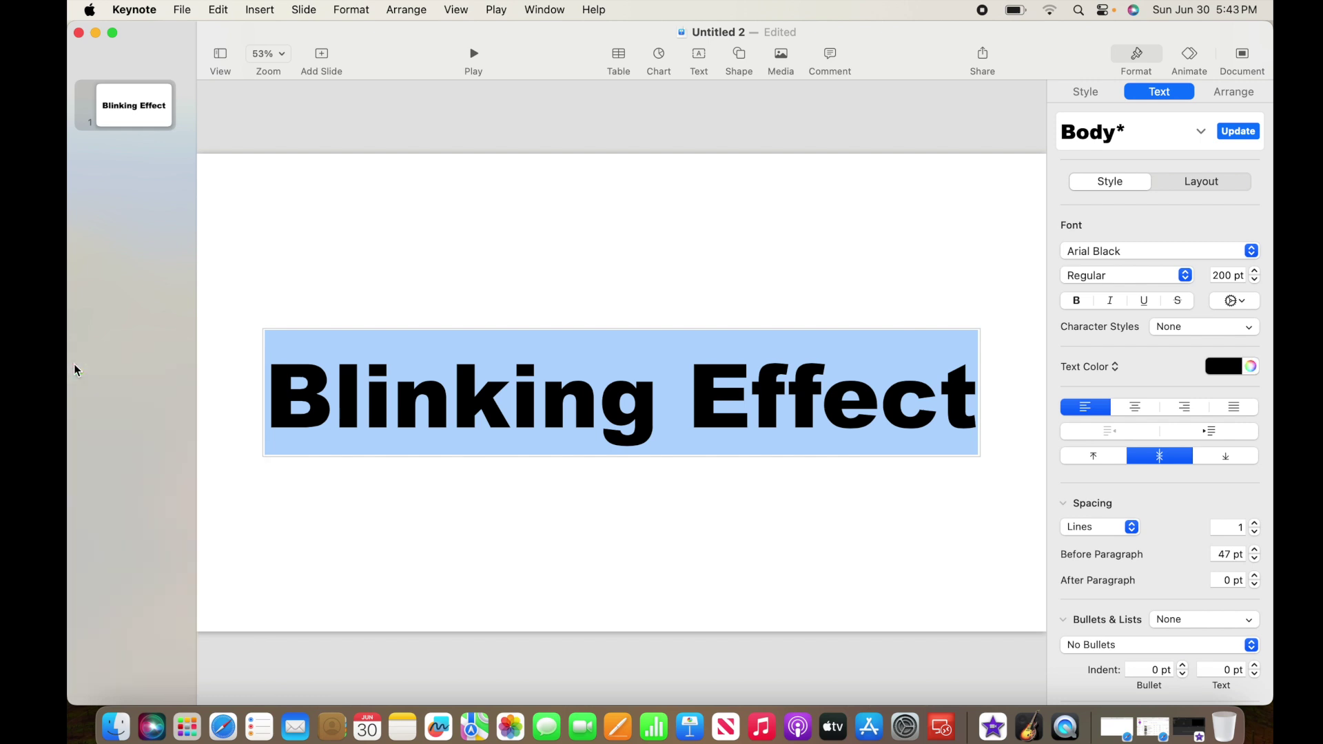
Add an outline to the "Blinking Effect" text and color it Yellow from the Apple palette.
{"action": "left_click", "coordinate": [1234, 301]}
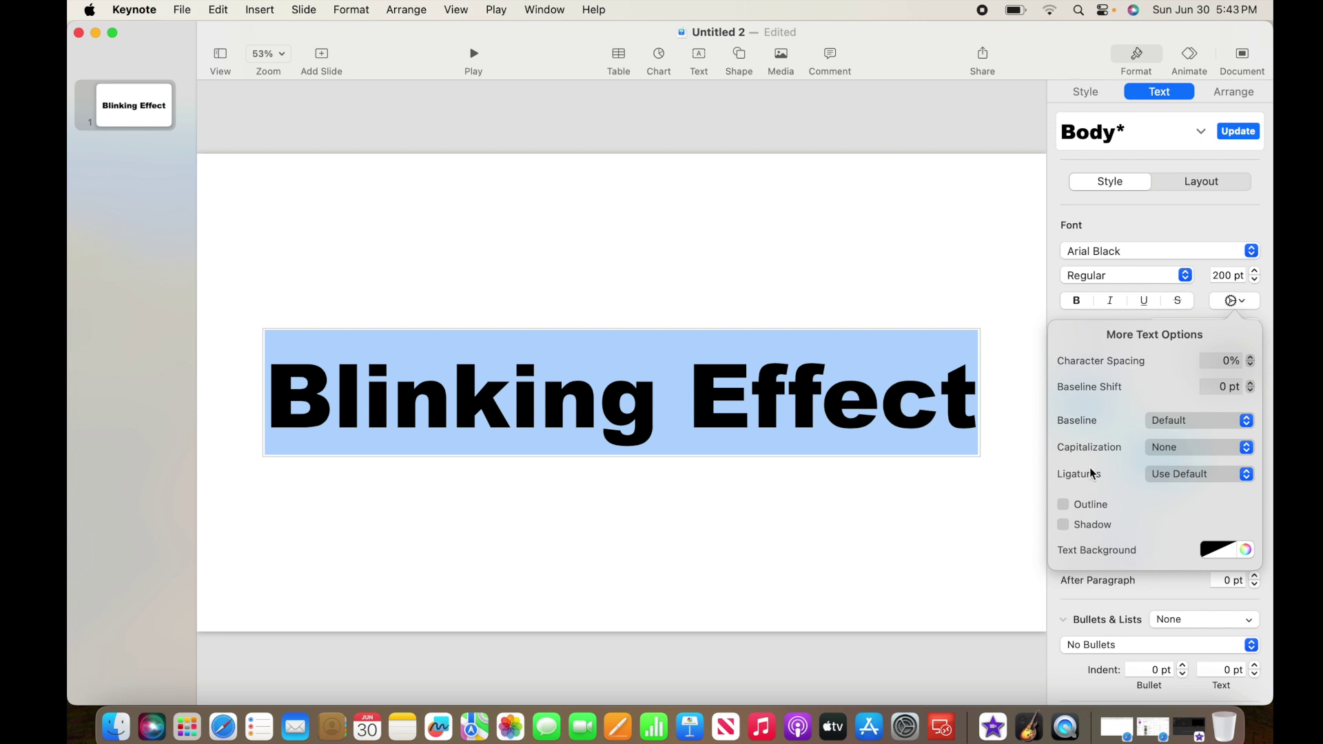
{"action": "left_click", "coordinate": [1063, 505]}
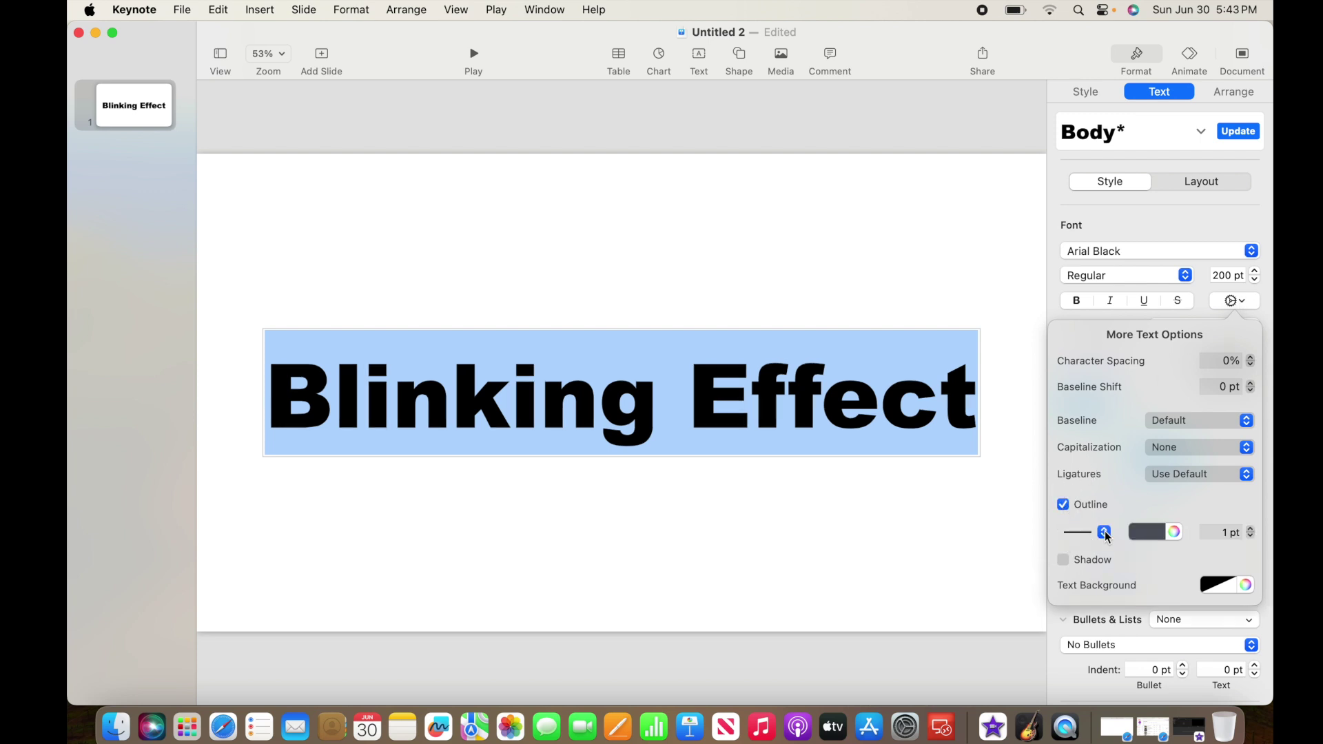
{"action": "left_click", "coordinate": [1173, 531]}
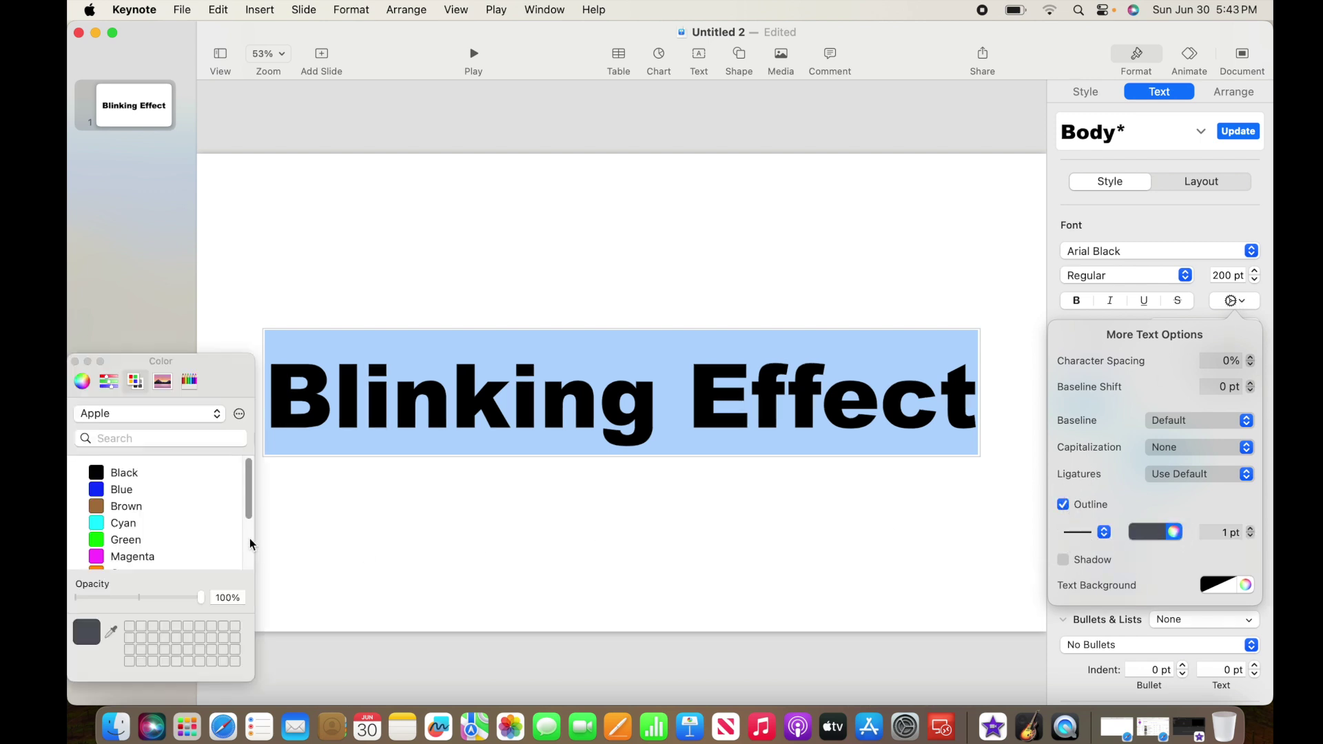
{"action": "left_click_drag", "start_coordinate": [248, 510], "coordinate": [245, 545]}
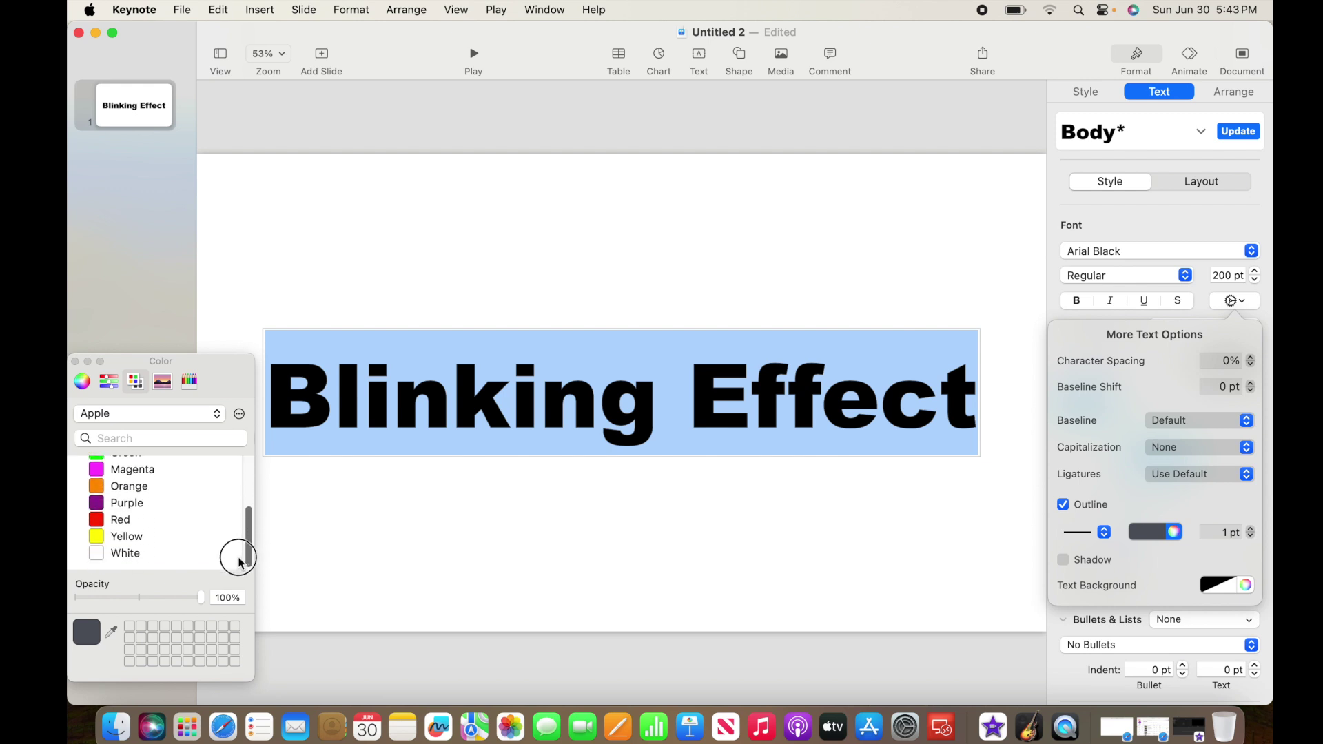
{"action": "left_click", "coordinate": [131, 538]}
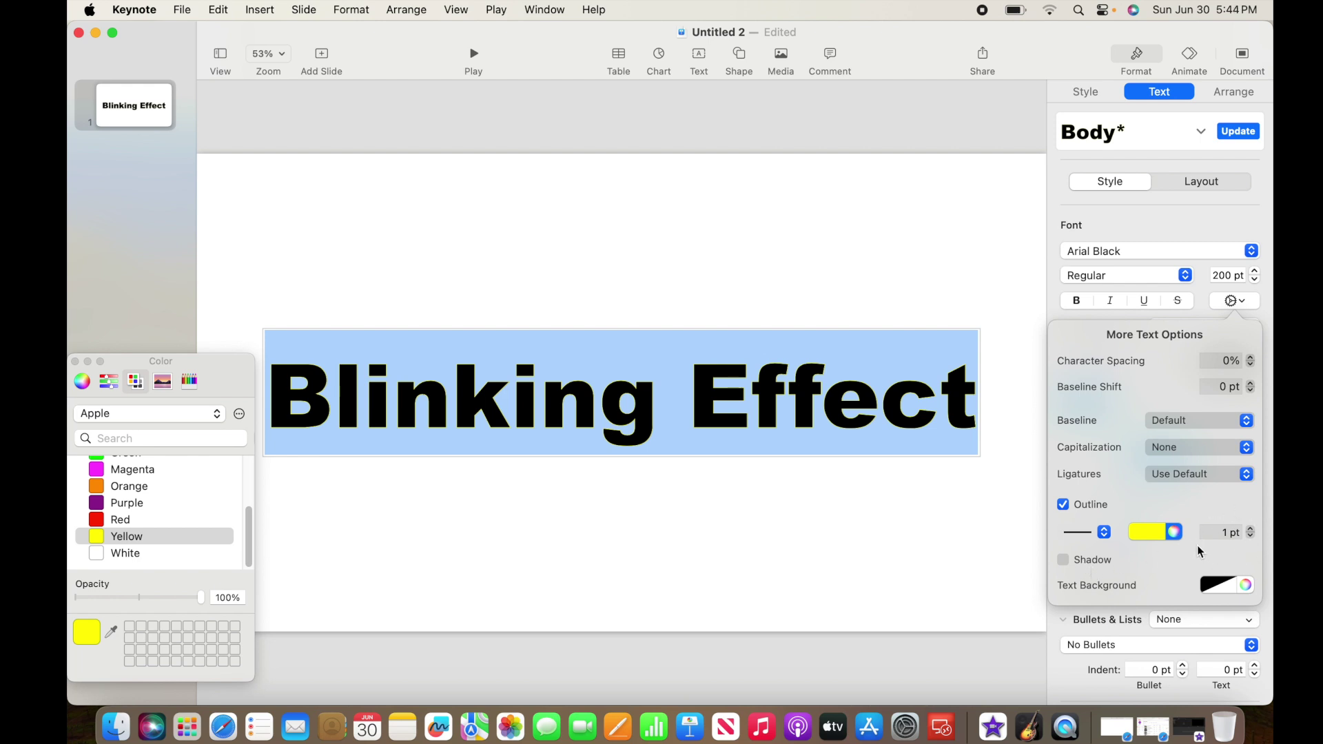
{"action": "left_click", "coordinate": [76, 362]}
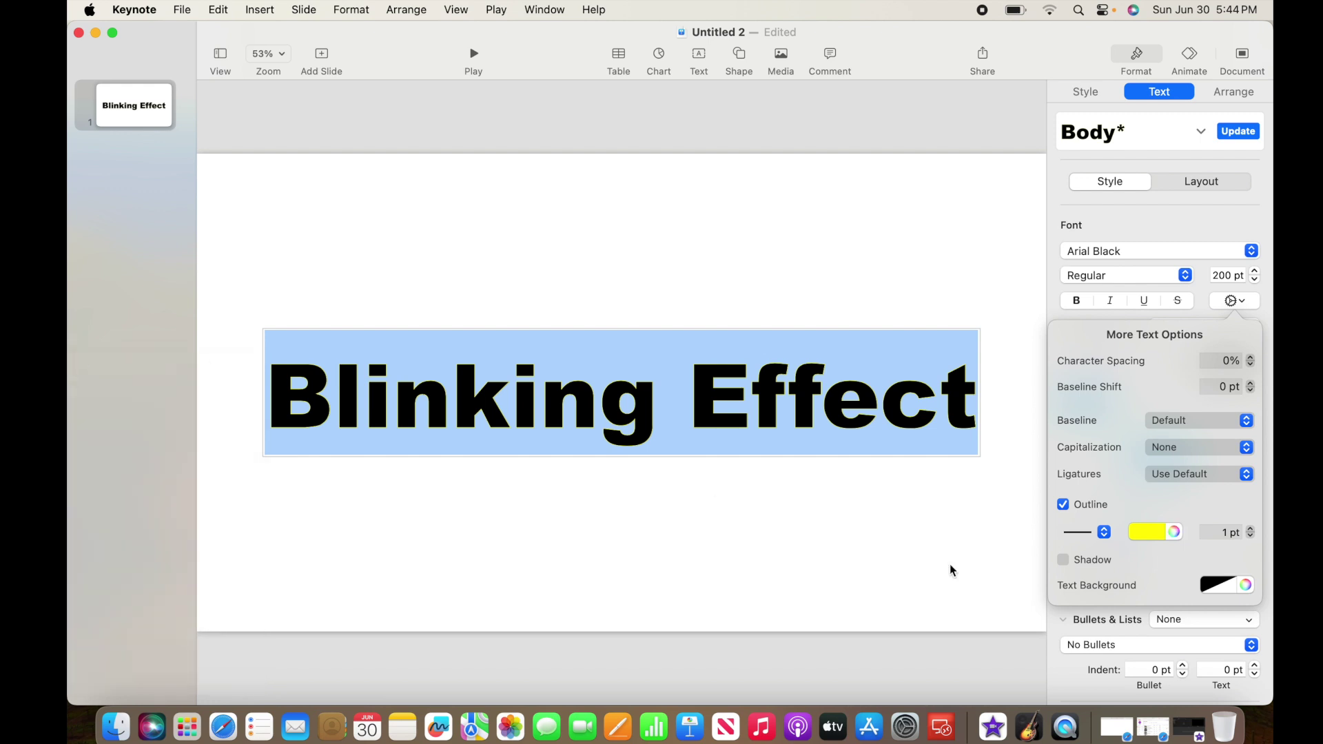
Increase the thickness of the yellow text outline to 5 pt.
{"action": "left_click", "coordinate": [1252, 529]}
{"action": "left_click", "coordinate": [1252, 529]}
{"action": "left_click", "coordinate": [1252, 529]}
{"action": "left_click", "coordinate": [1252, 529]}
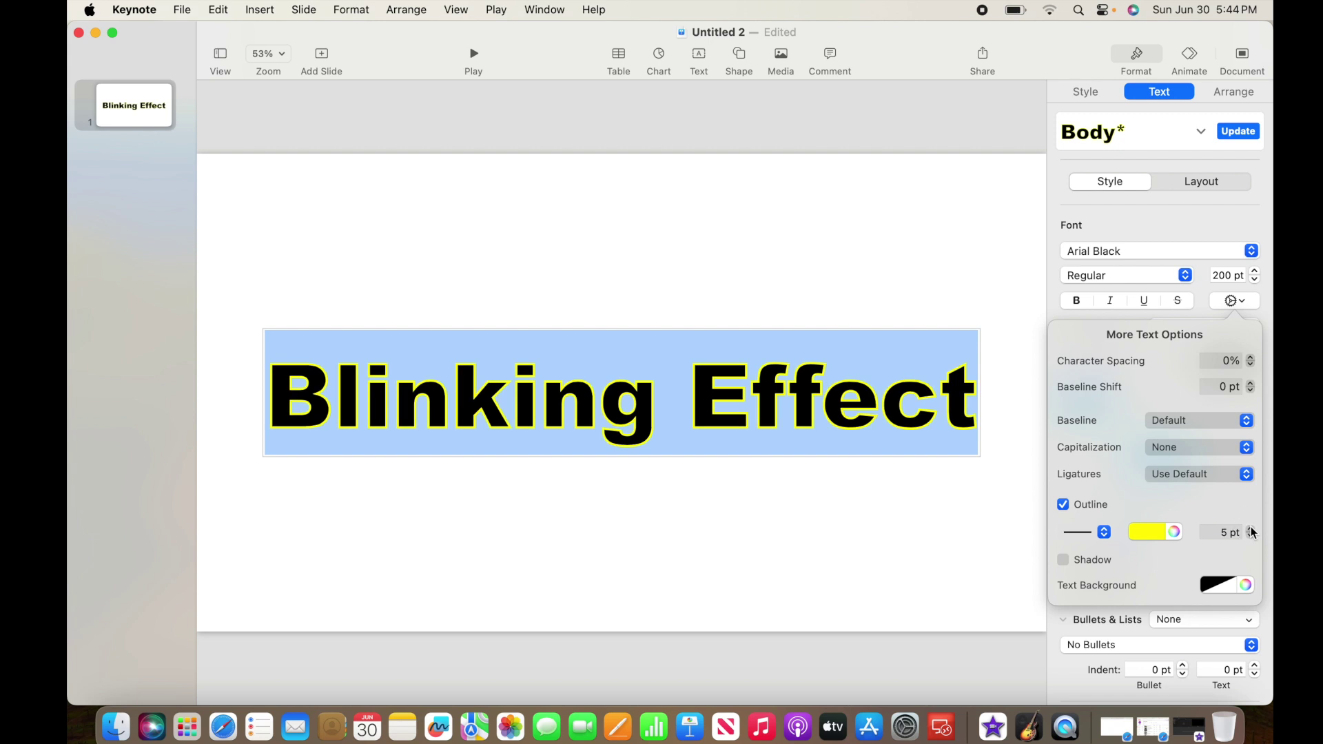
Deselect the text and set the slide background to No Fill.
{"action": "left_click", "coordinate": [948, 549]}
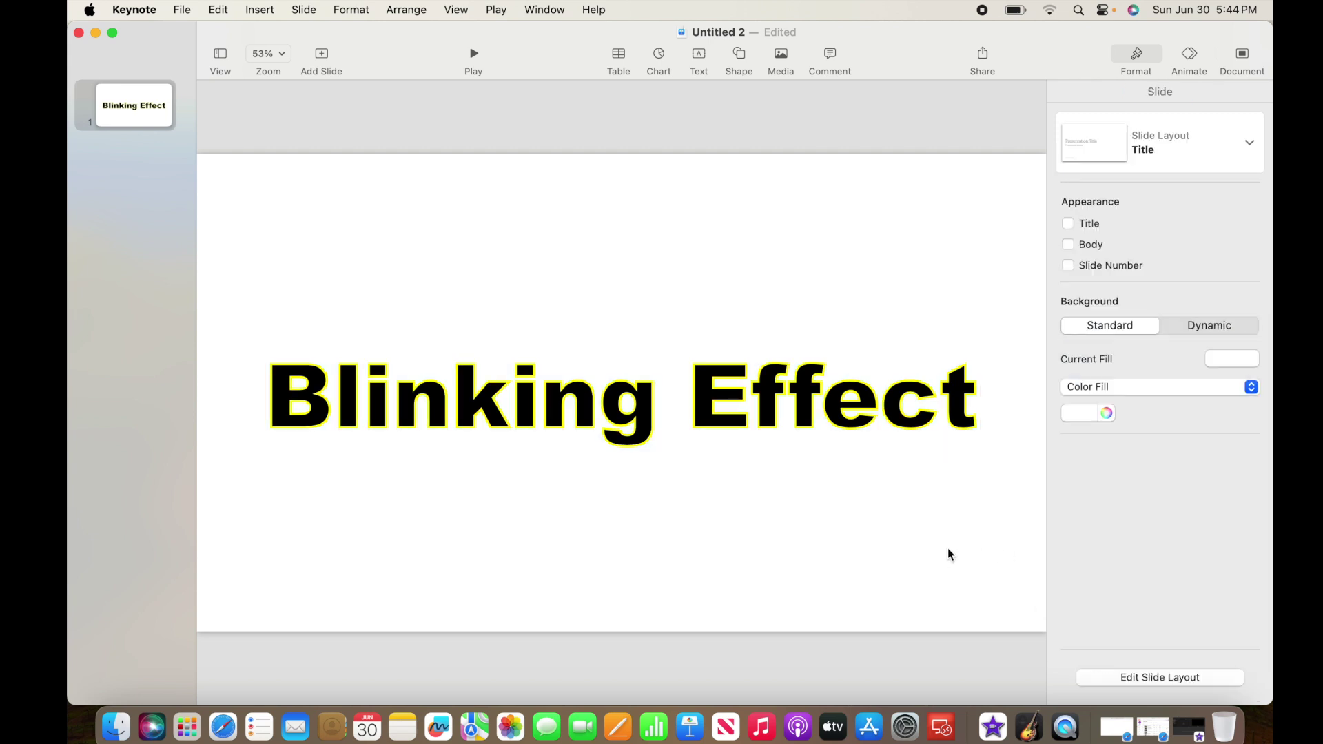
{"action": "left_click", "coordinate": [1251, 387]}
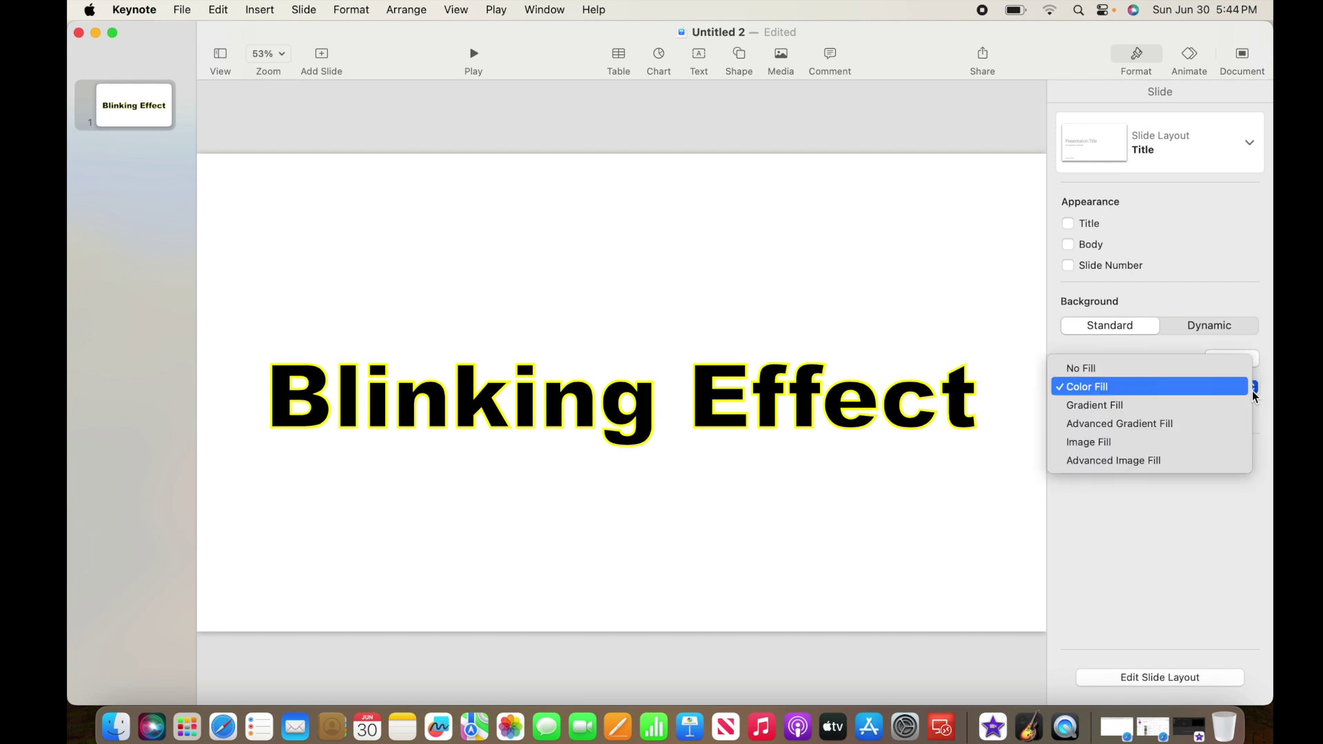
{"action": "left_click", "coordinate": [1189, 370]}
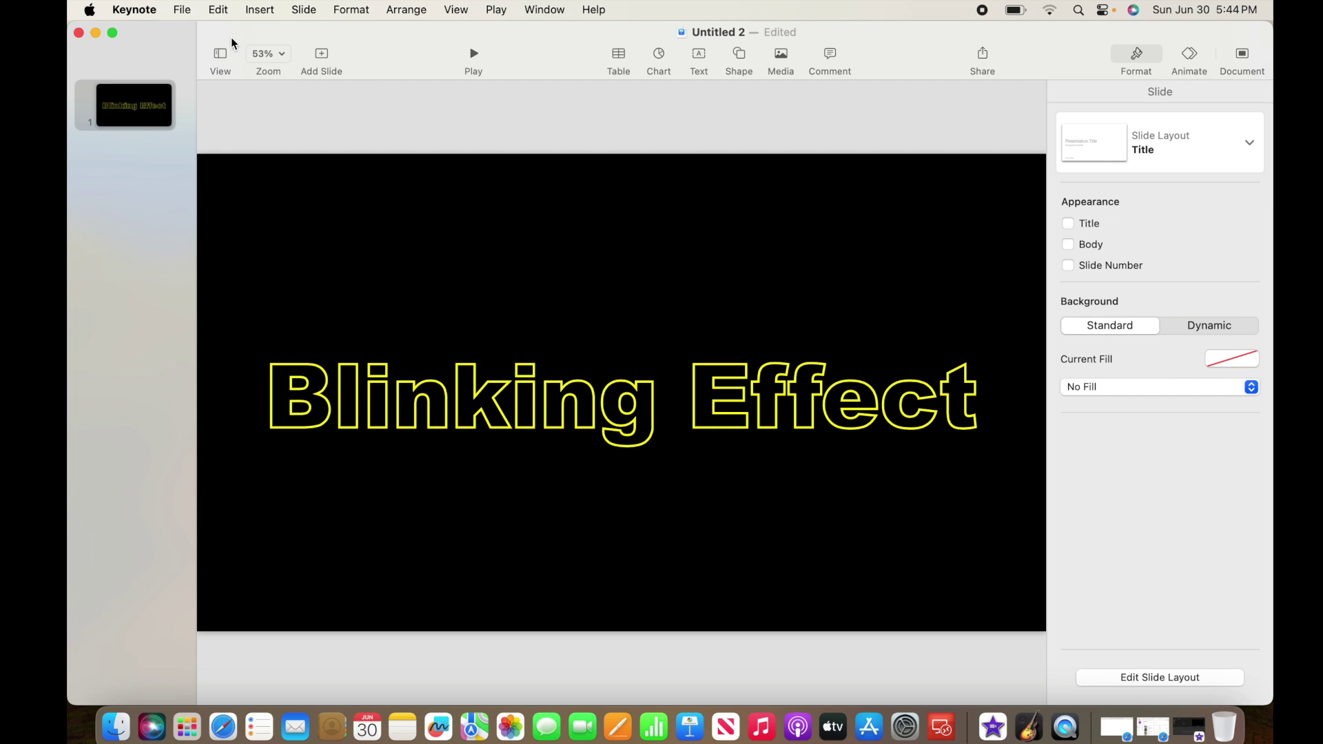
Export the slide as a PNG image with a transparent background to the iCloud Desktop, named "Blinking Effect image".
{"action": "left_click", "coordinate": [181, 9]}
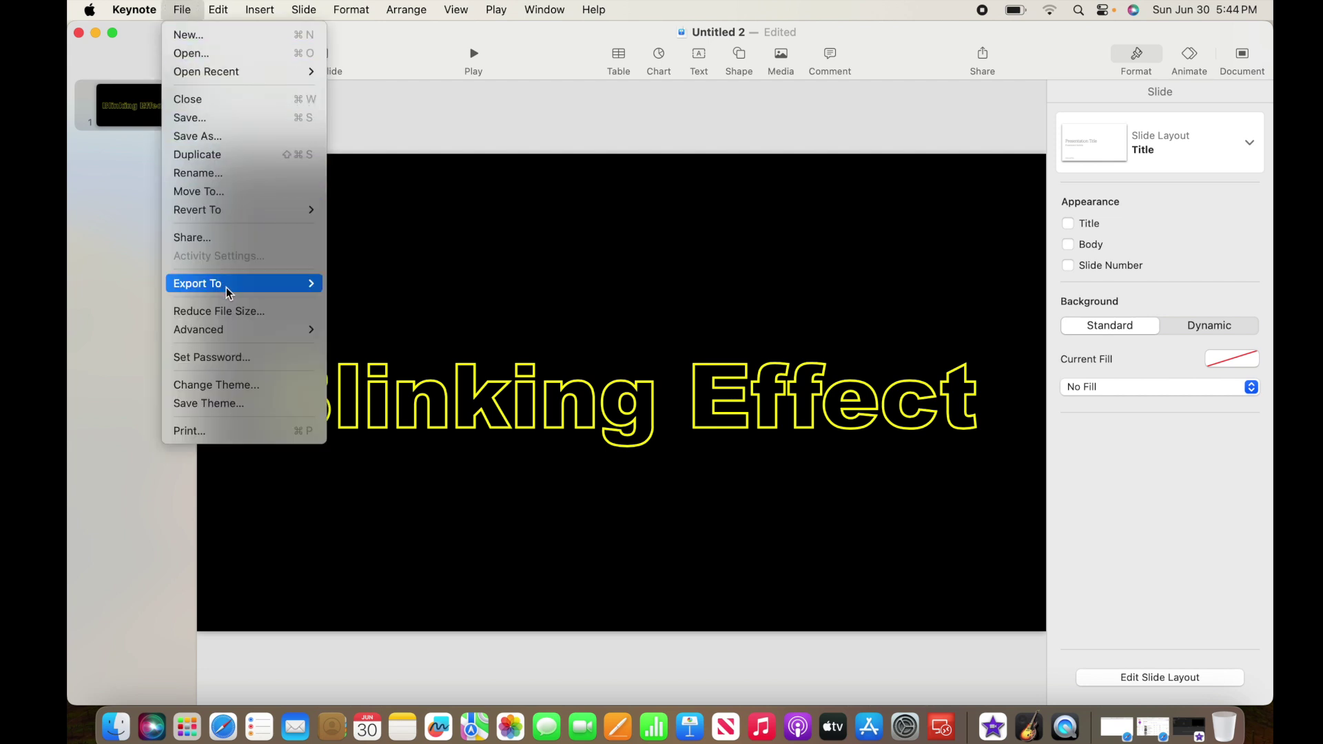
{"action": "mouse_move", "coordinate": [279, 287]}
{"action": "left_click", "coordinate": [375, 357]}
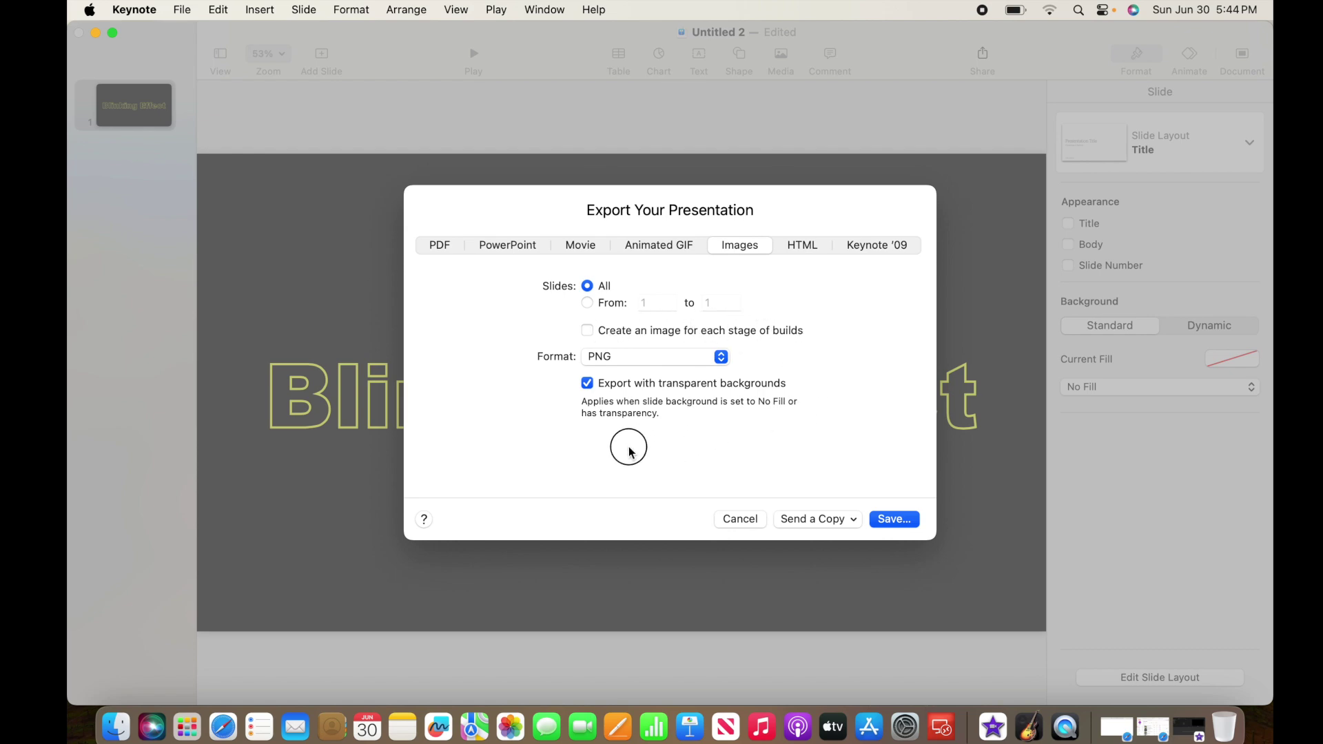
{"action": "left_click", "coordinate": [893, 520]}
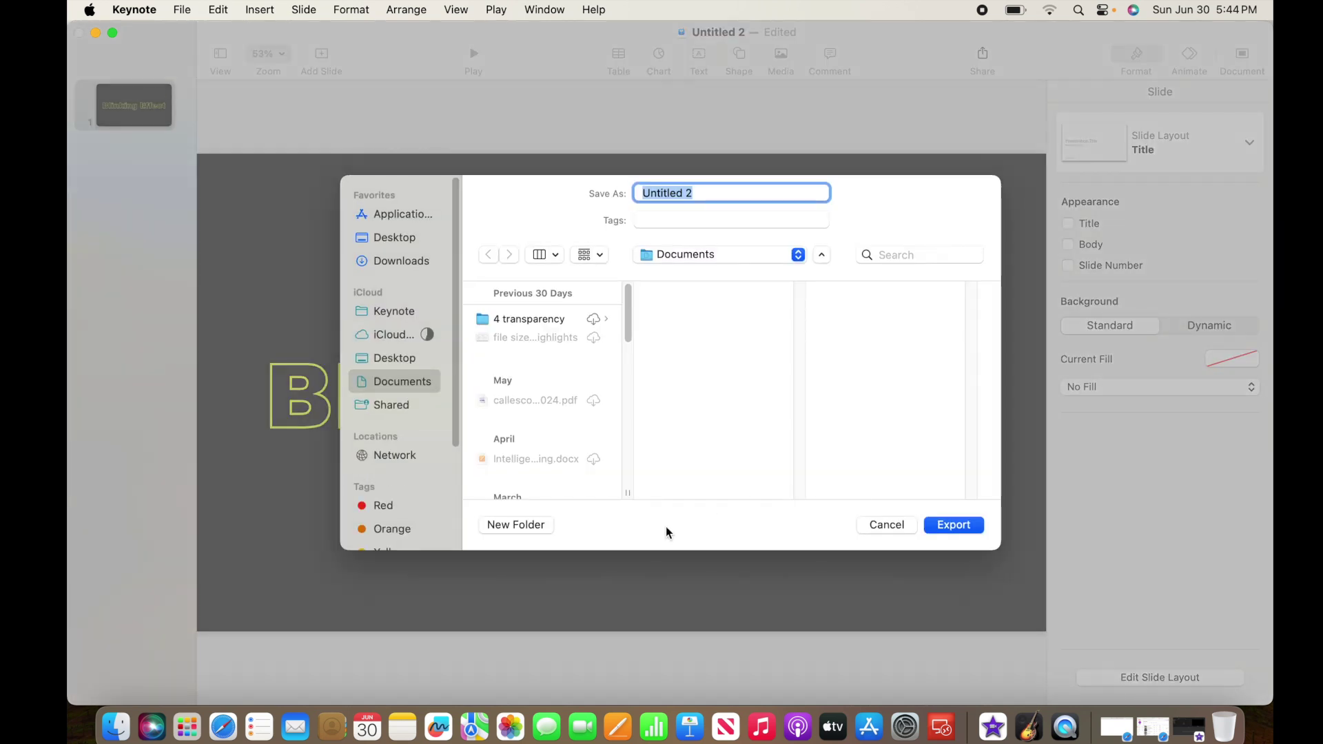
{"action": "left_click", "coordinate": [384, 359]}
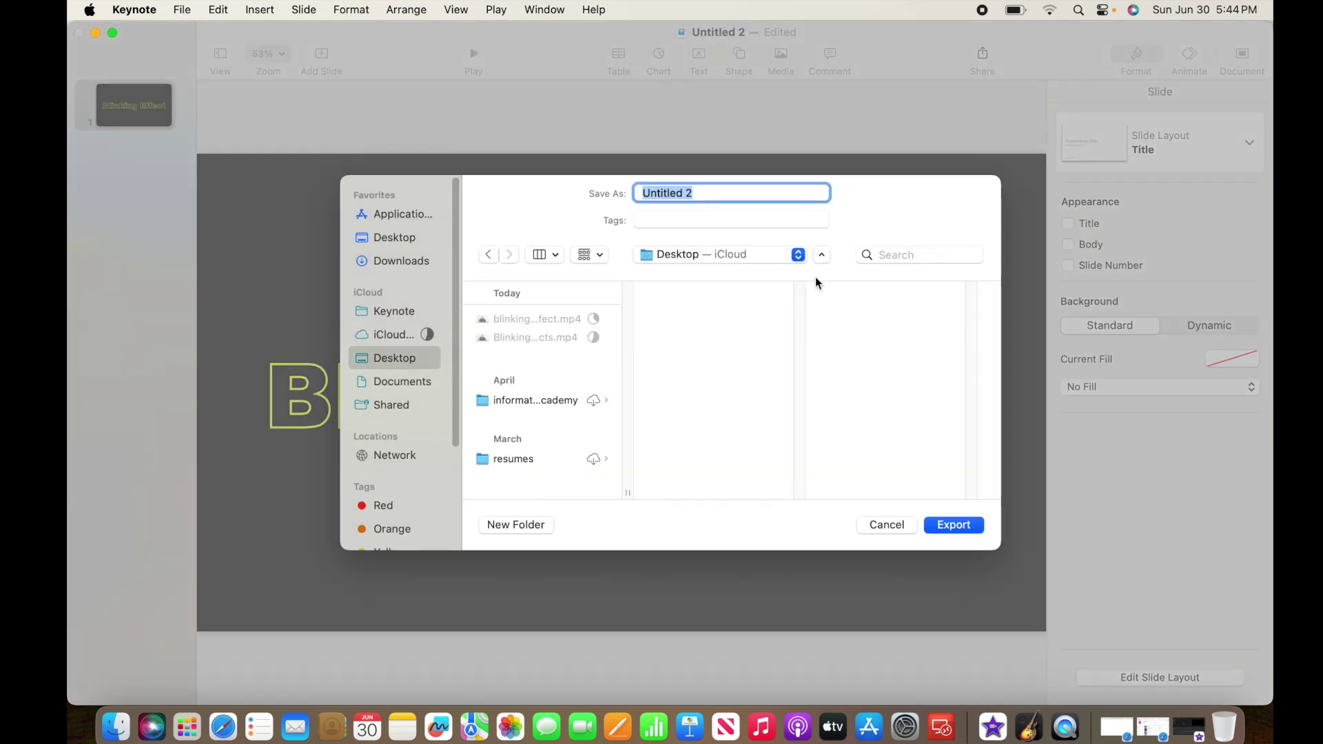
{"action": "type", "text": "Blink"}
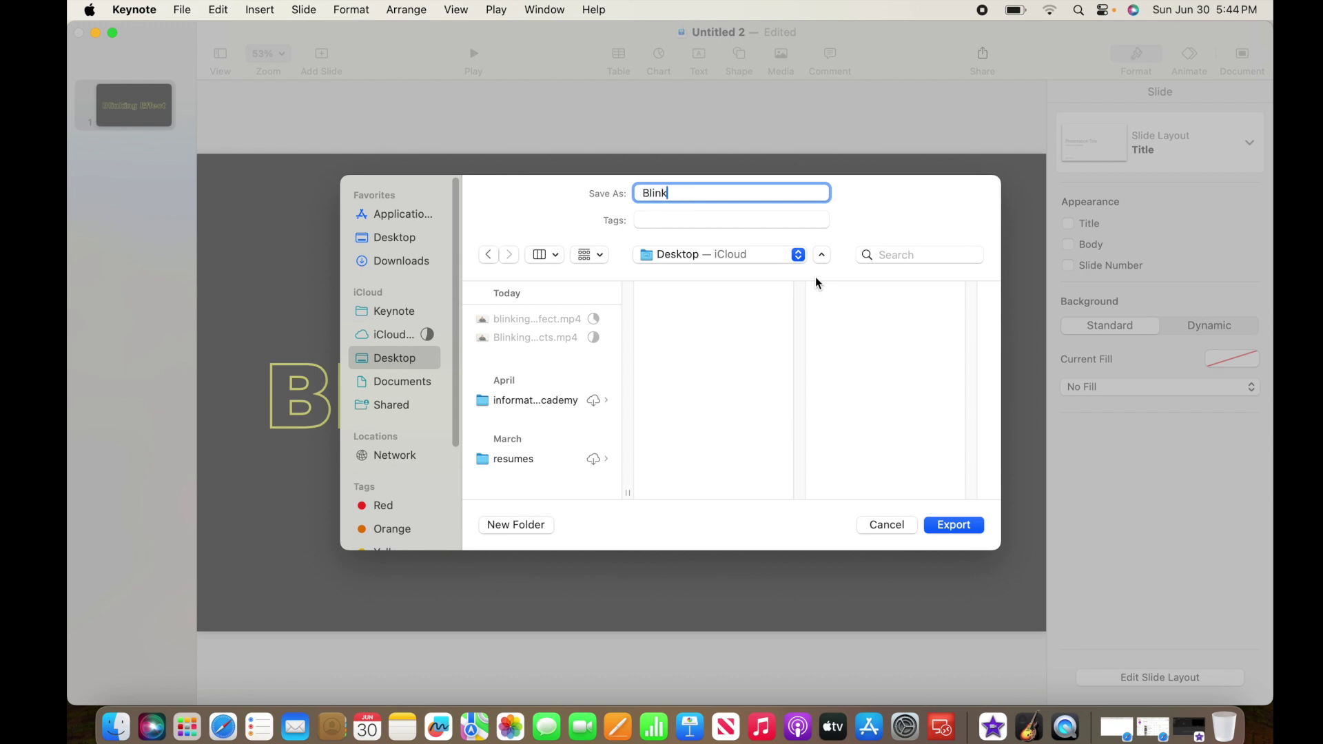
{"action": "type", "text": "ing Effect image"}
{"action": "left_click", "coordinate": [958, 525]}
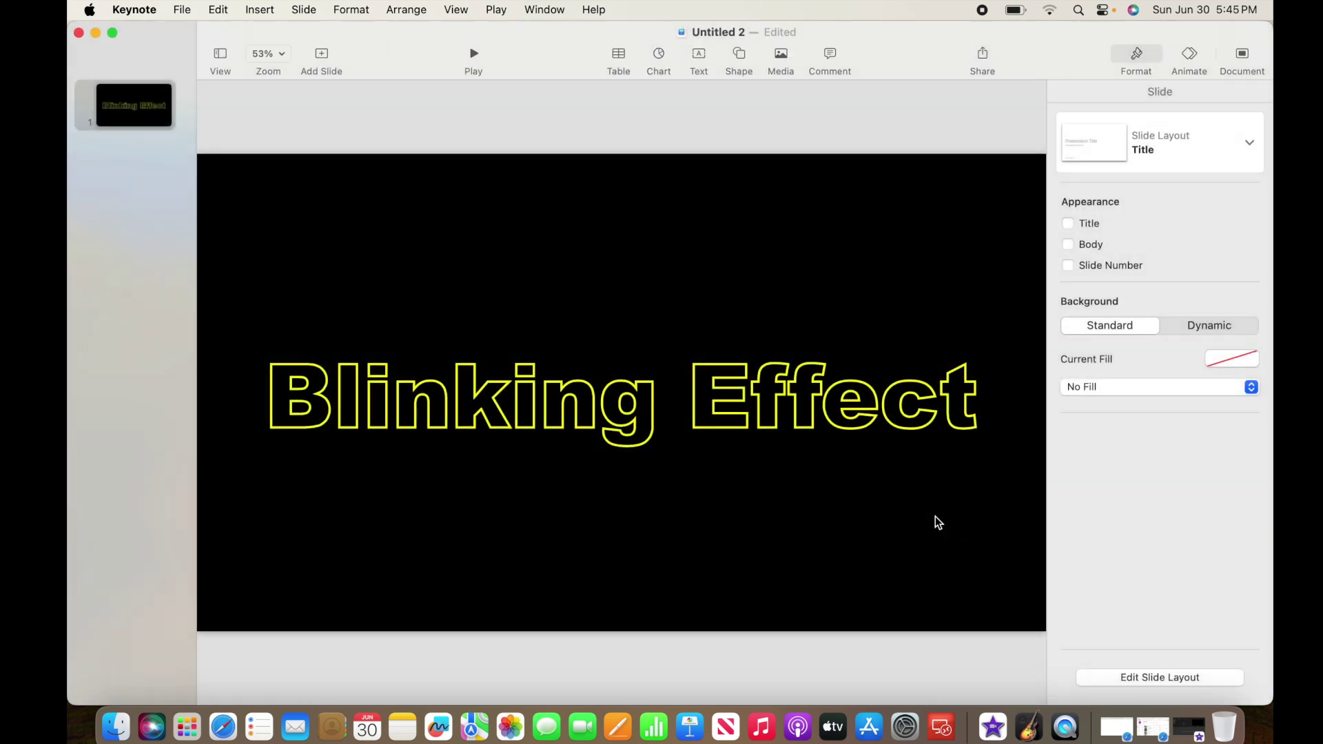
Erase the "Blinking Effect" text and delete its text box so the slide is empty.
{"action": "left_click", "coordinate": [648, 411]}
{"action": "triple_click", "coordinate": [647, 408]}
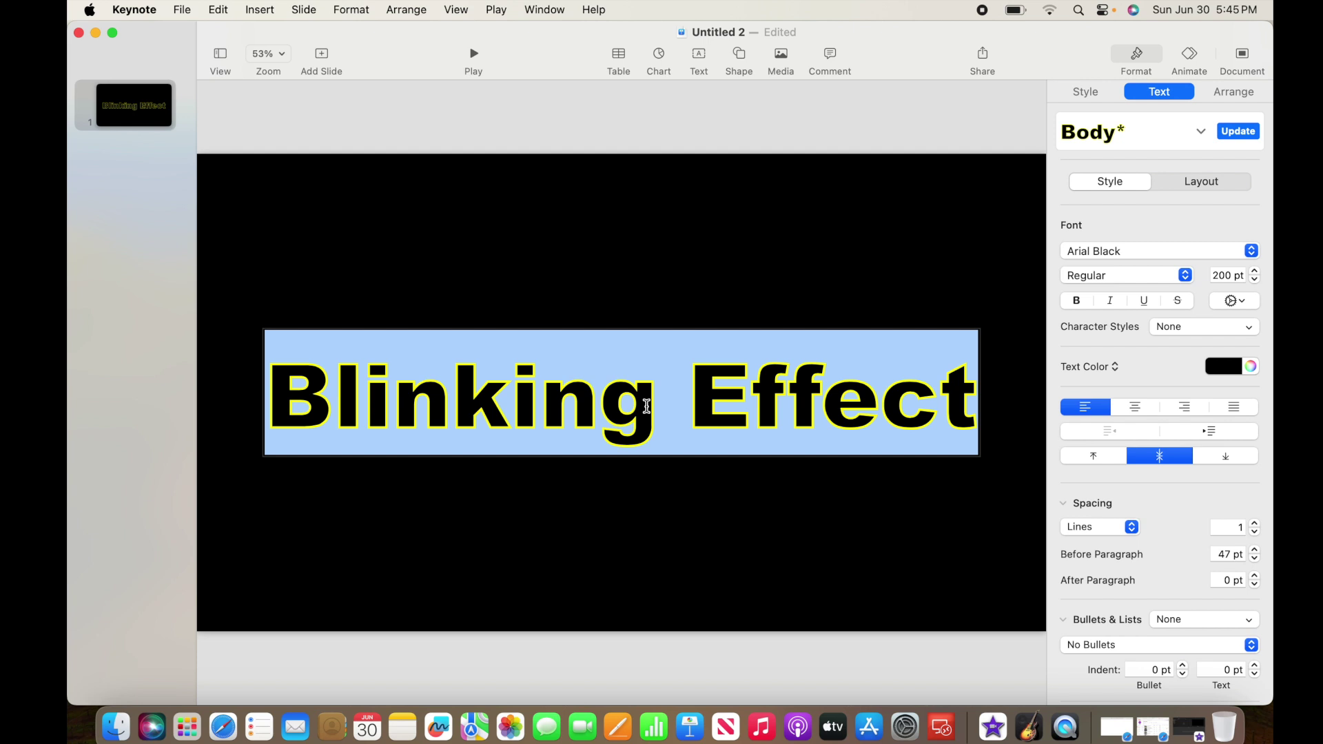
{"action": "key", "text": "BackSpace"}
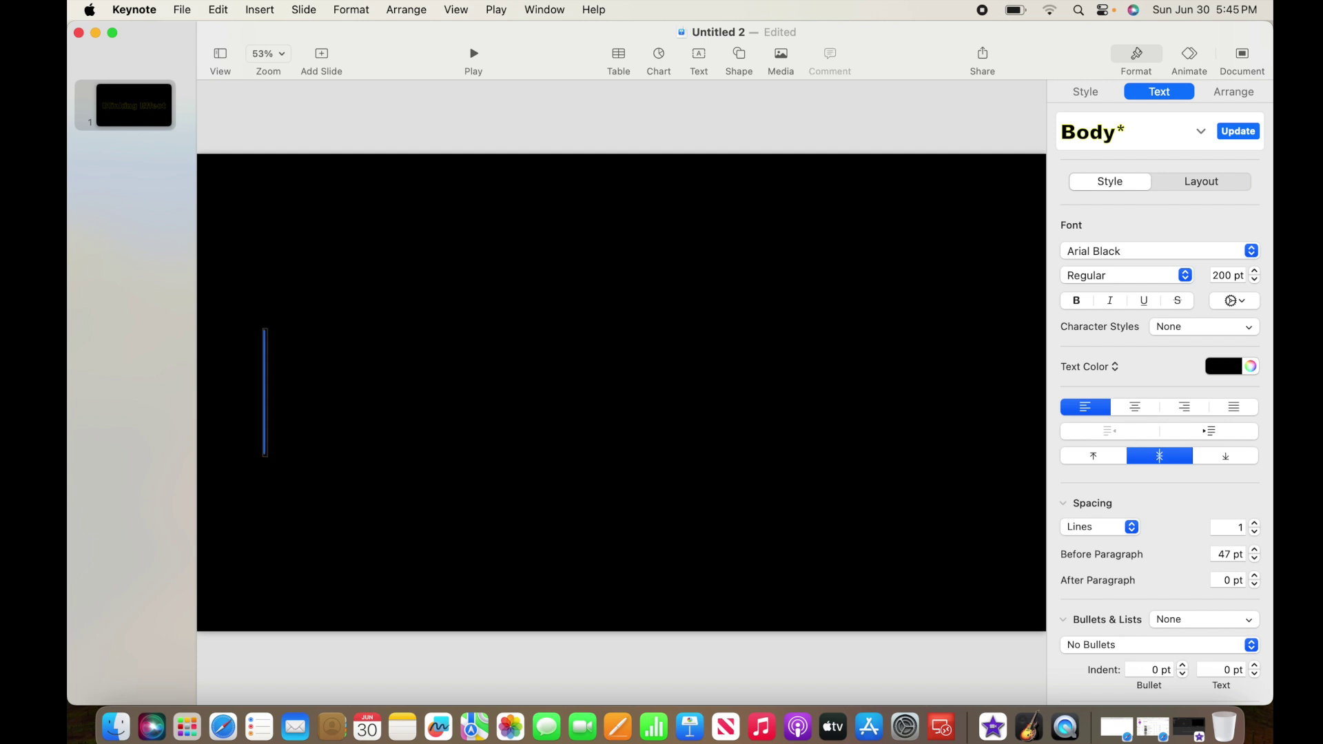
{"action": "left_click", "coordinate": [547, 95]}
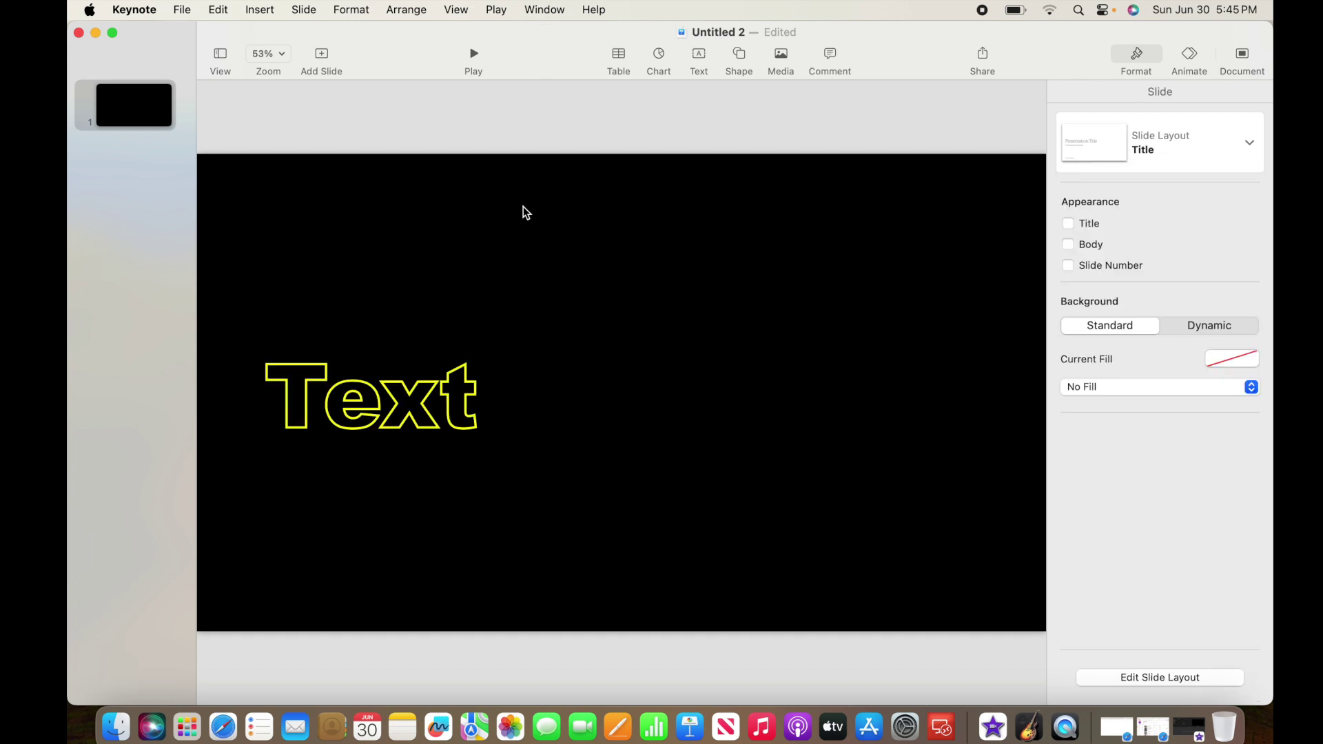
{"action": "left_click", "coordinate": [405, 388]}
{"action": "key", "text": "BackSpace"}
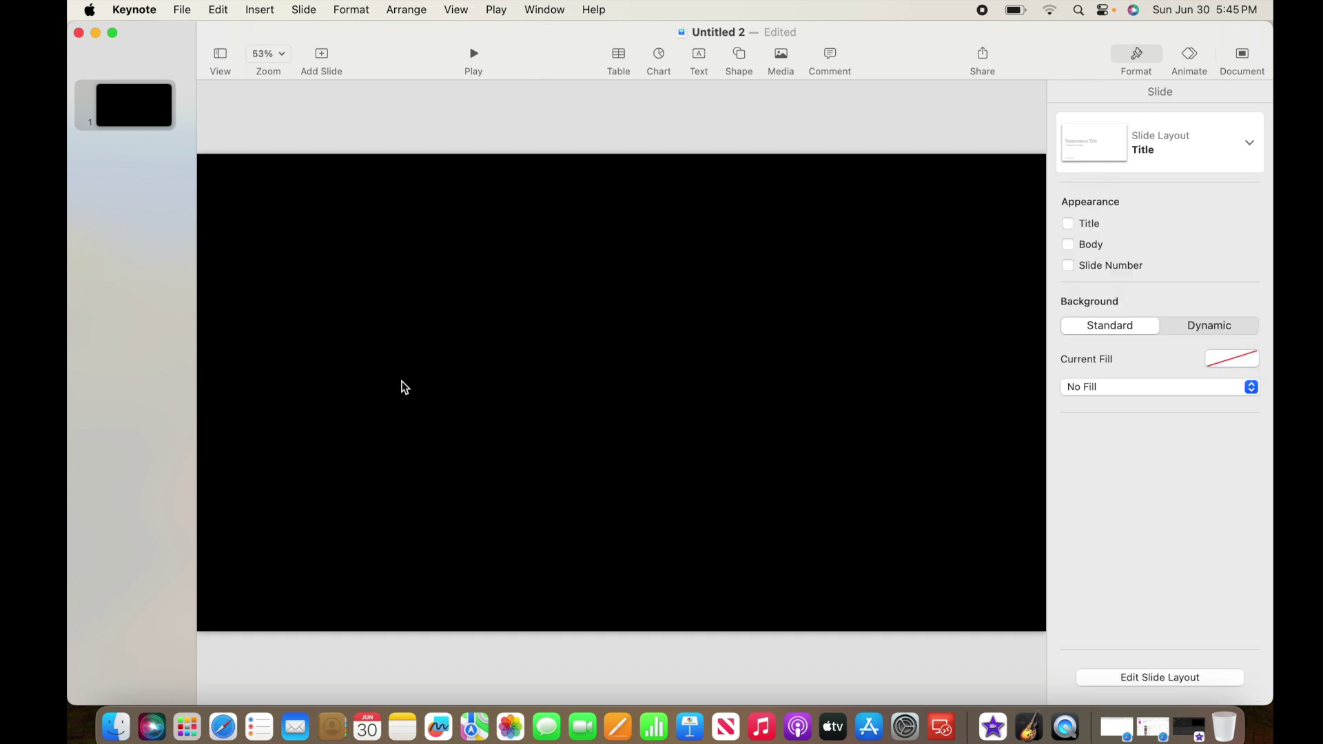
Export the empty slide as a PNG image with a transparent background to the iCloud Desktop, named "Transparency".
{"action": "left_click", "coordinate": [181, 10]}
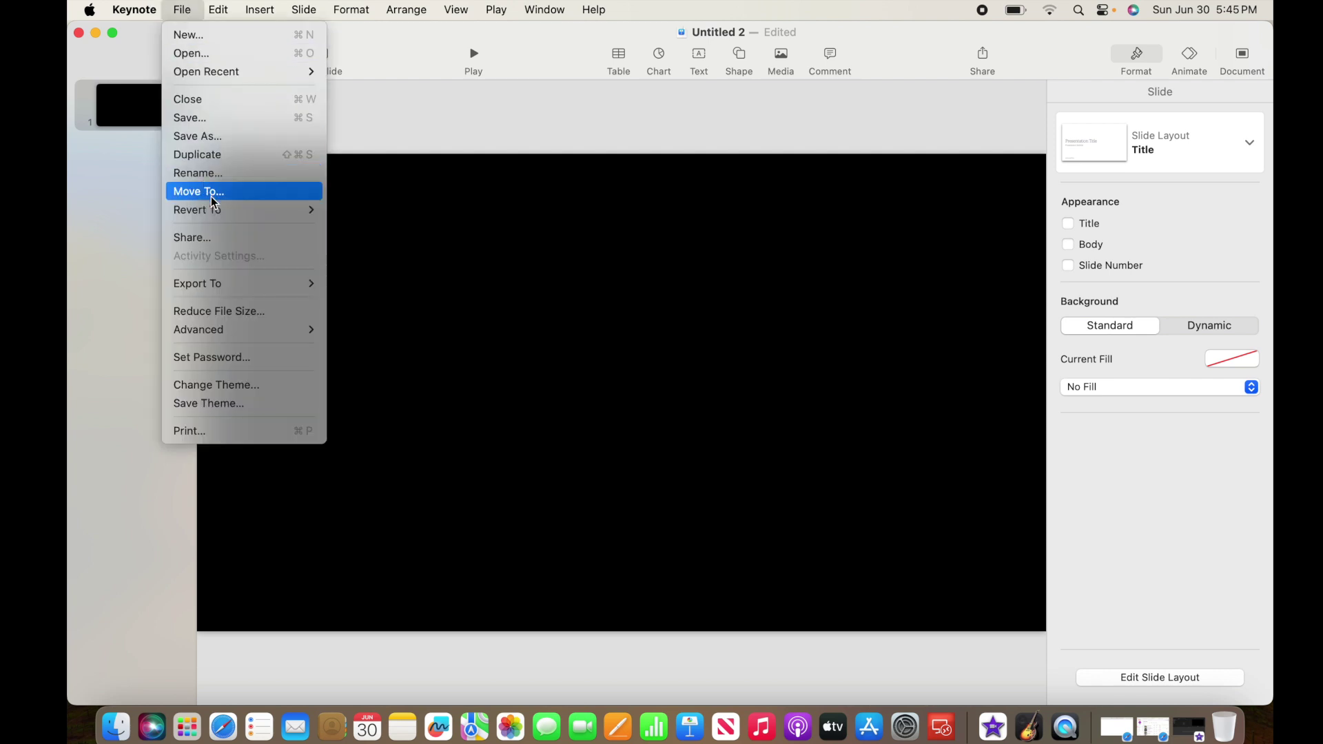
{"action": "mouse_move", "coordinate": [232, 279]}
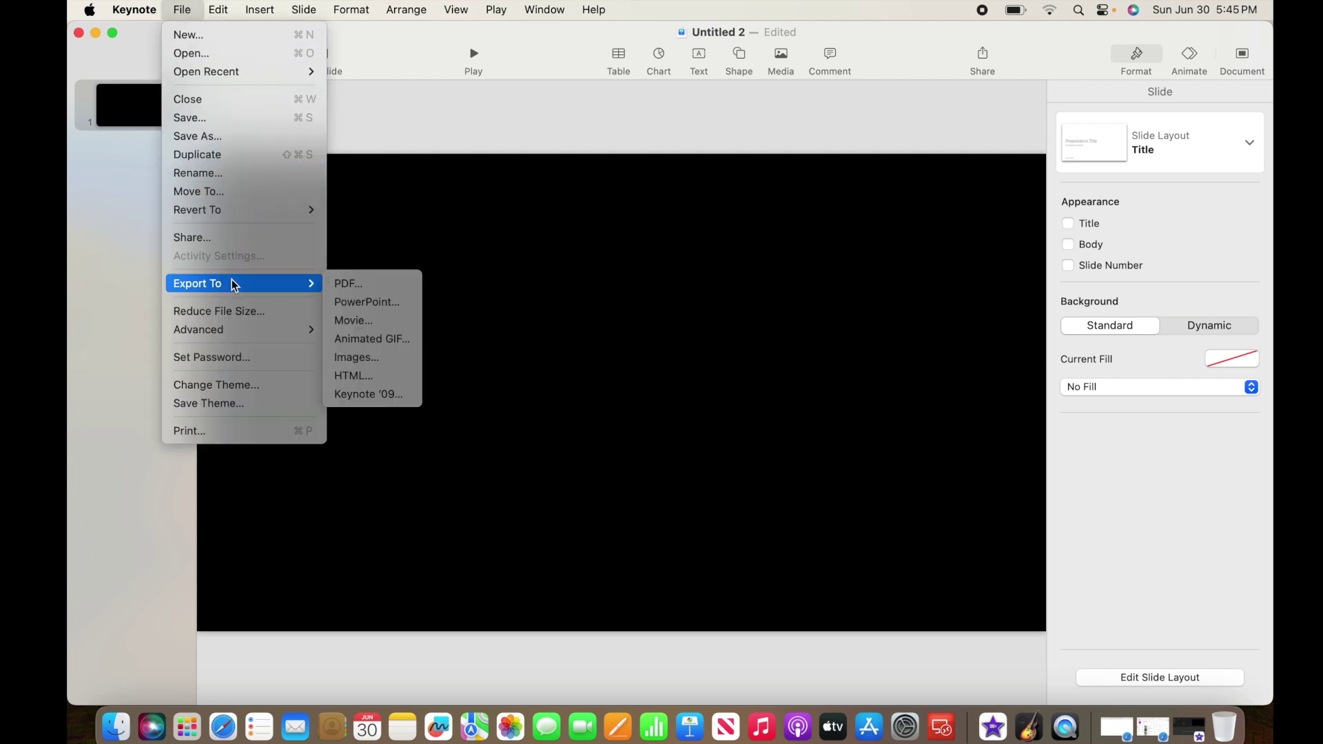
{"action": "left_click", "coordinate": [367, 358]}
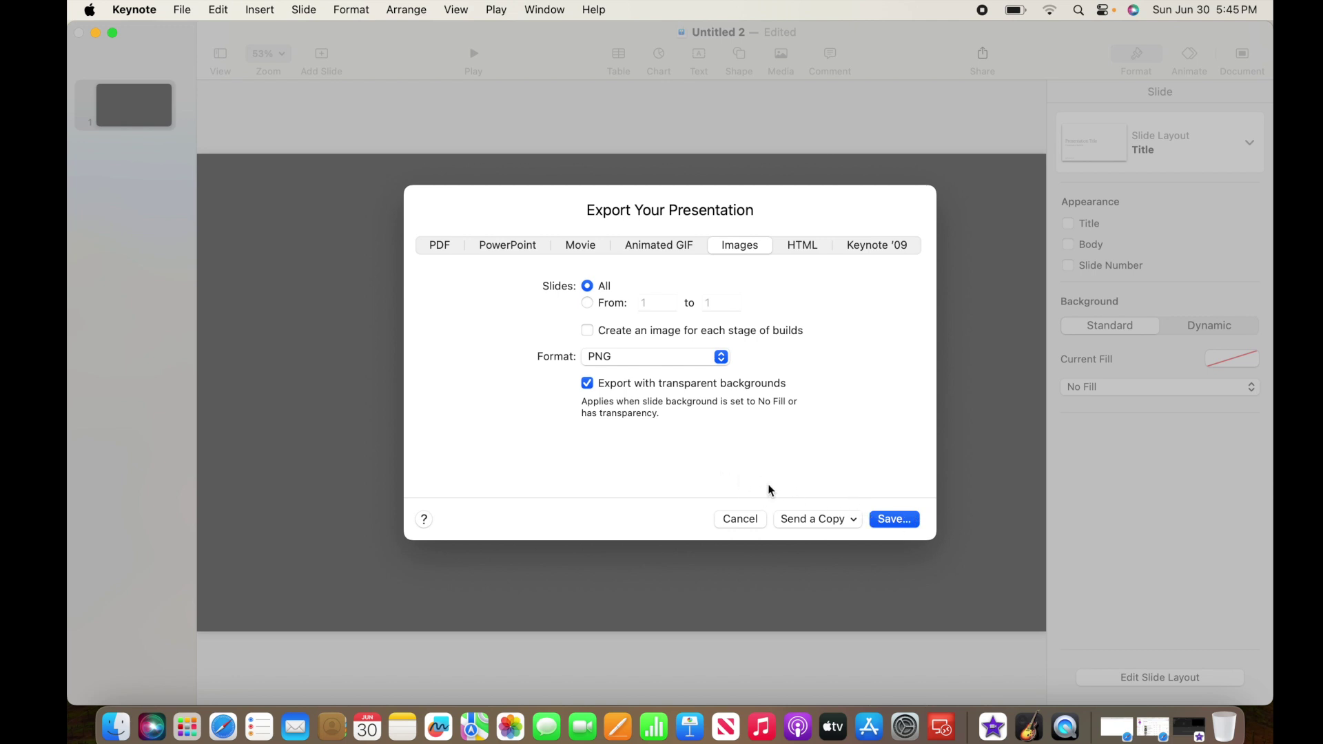
{"action": "left_click", "coordinate": [890, 519]}
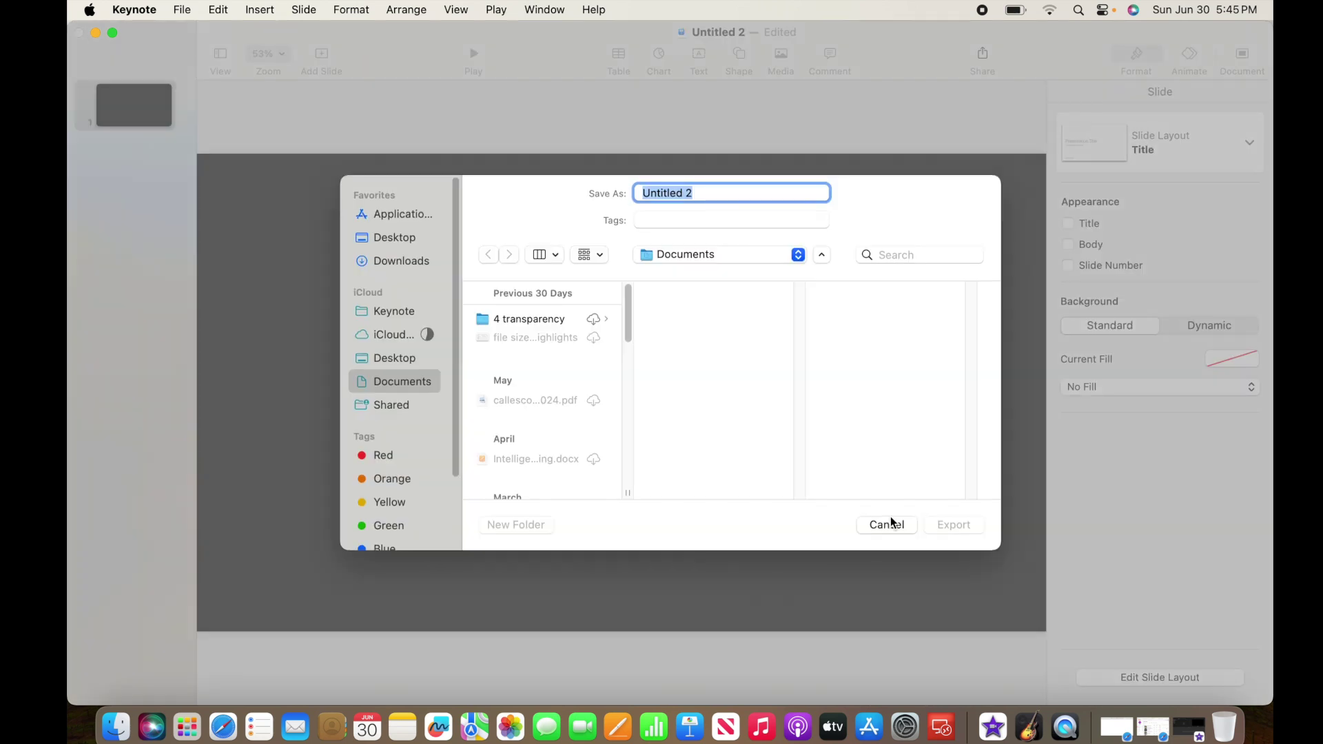
{"action": "left_click", "coordinate": [409, 360]}
{"action": "key", "text": "BackSpace"}
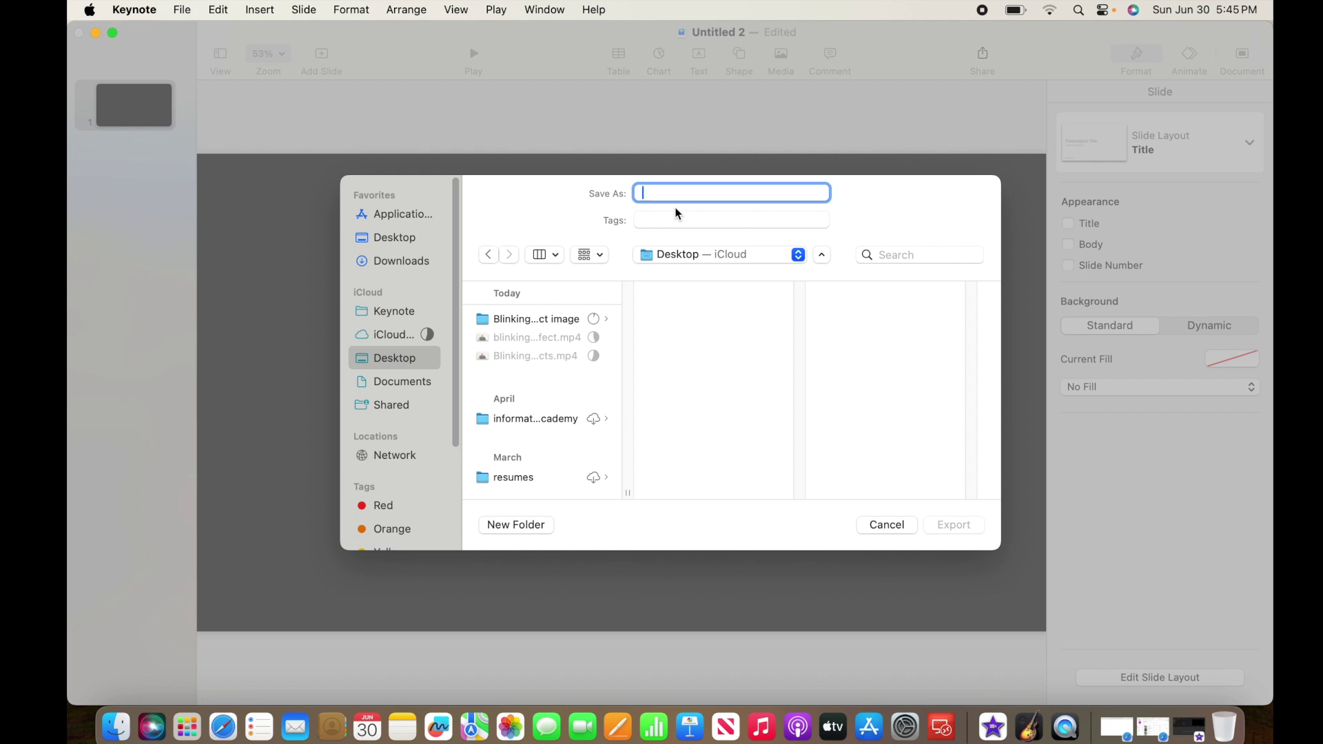
{"action": "type", "text": "Tr"}
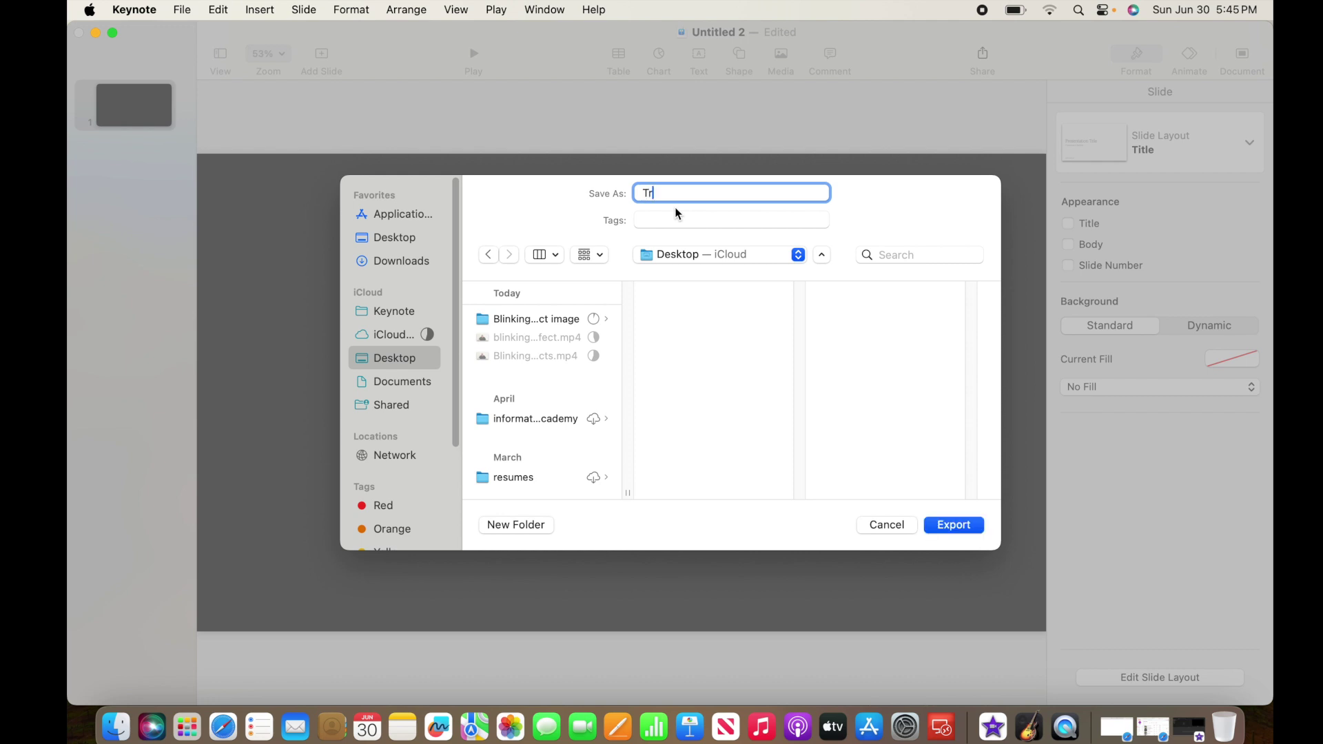
{"action": "type", "text": "ansparency"}
{"action": "left_click", "coordinate": [961, 527]}
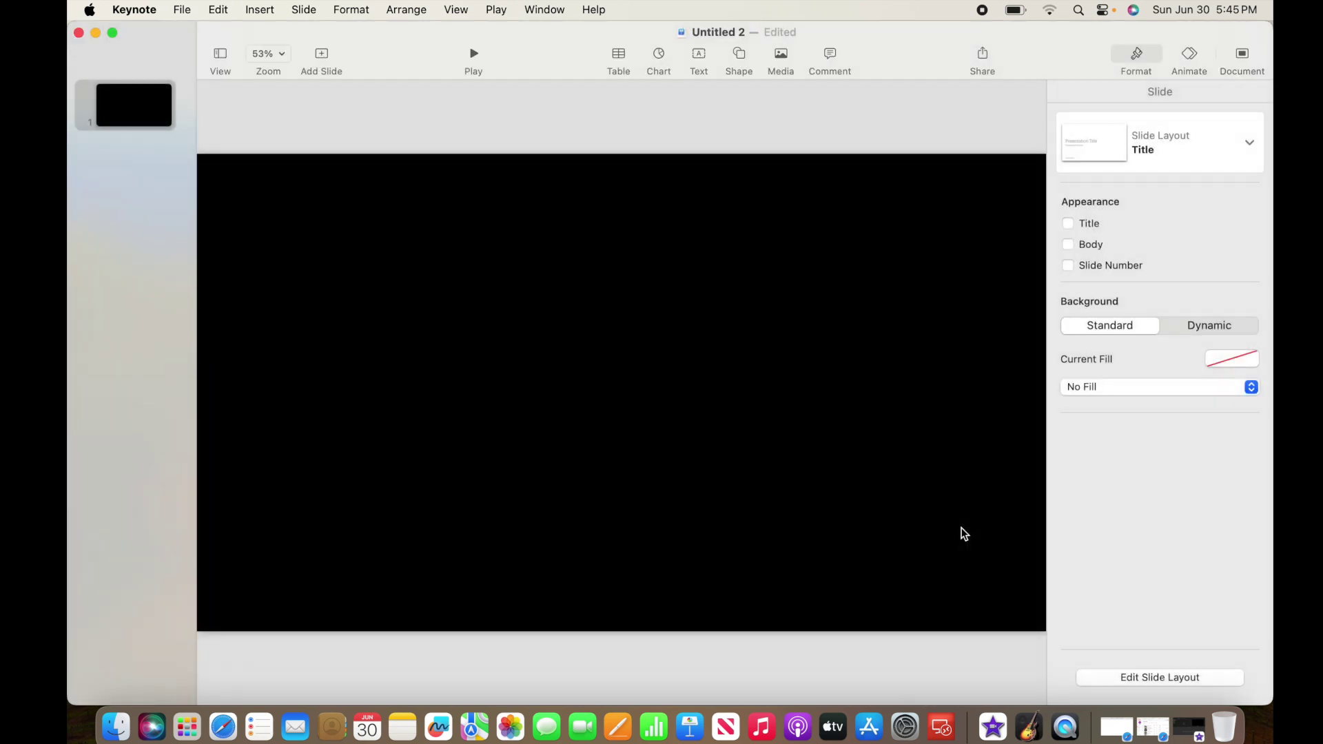
Switch to iMovie and import Transparency.001.png, Blinking Effect image.001.png and "blinking intro no effect.mp4" from the Desktop into the project media.
{"action": "left_click", "coordinate": [994, 728]}
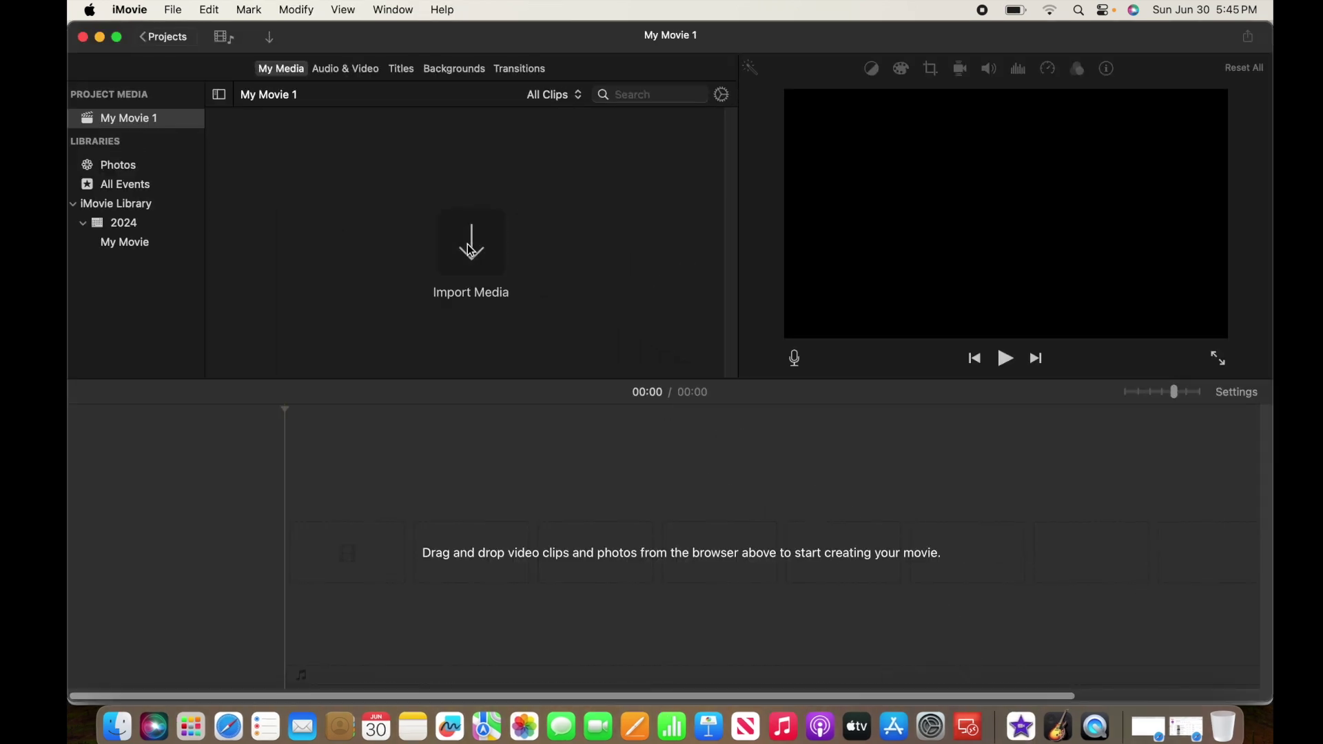
{"action": "left_click", "coordinate": [467, 244]}
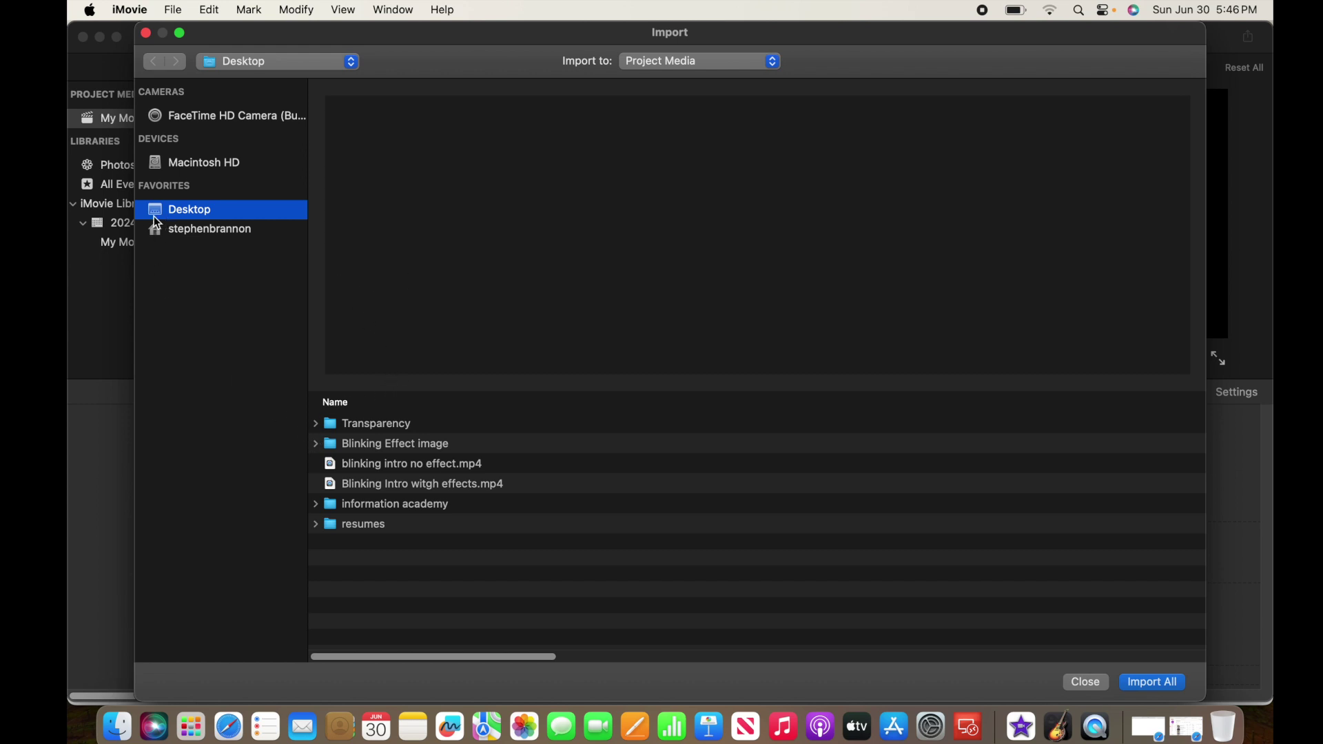
{"action": "left_click", "coordinate": [316, 425]}
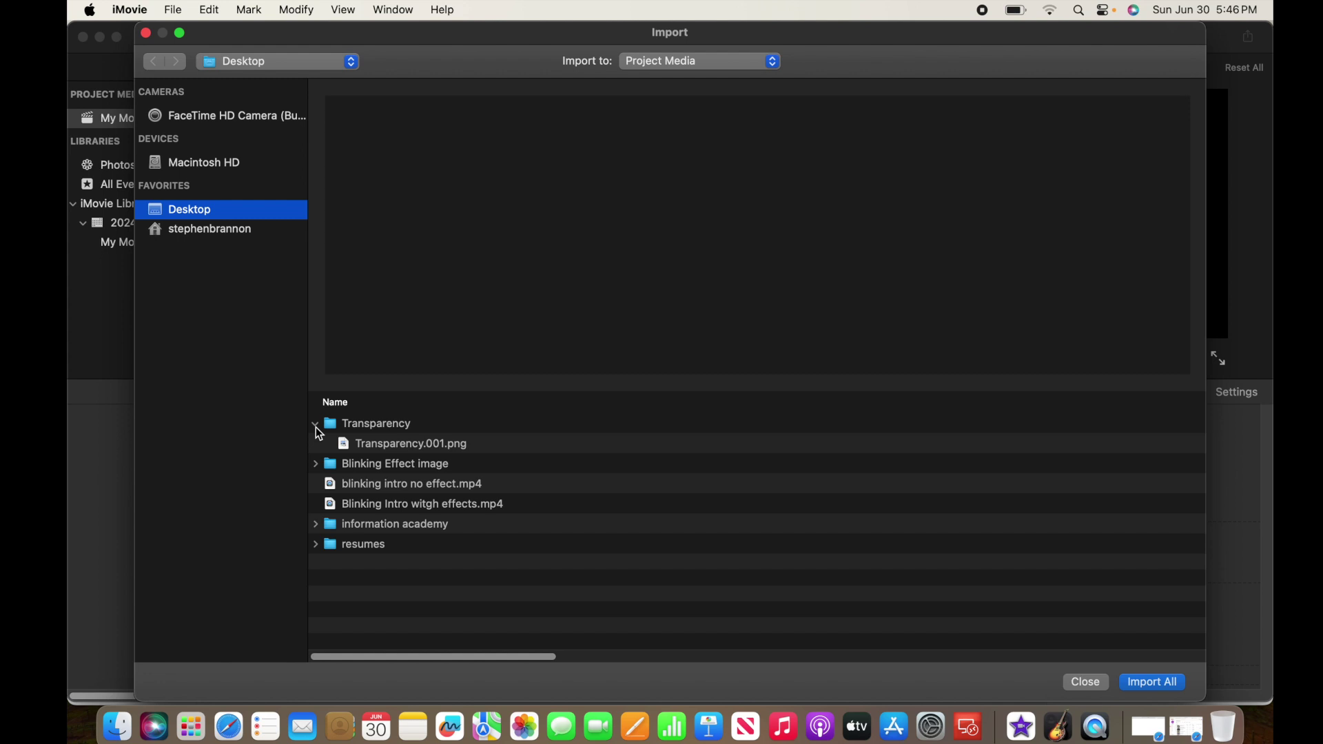
{"action": "left_click", "coordinate": [315, 466]}
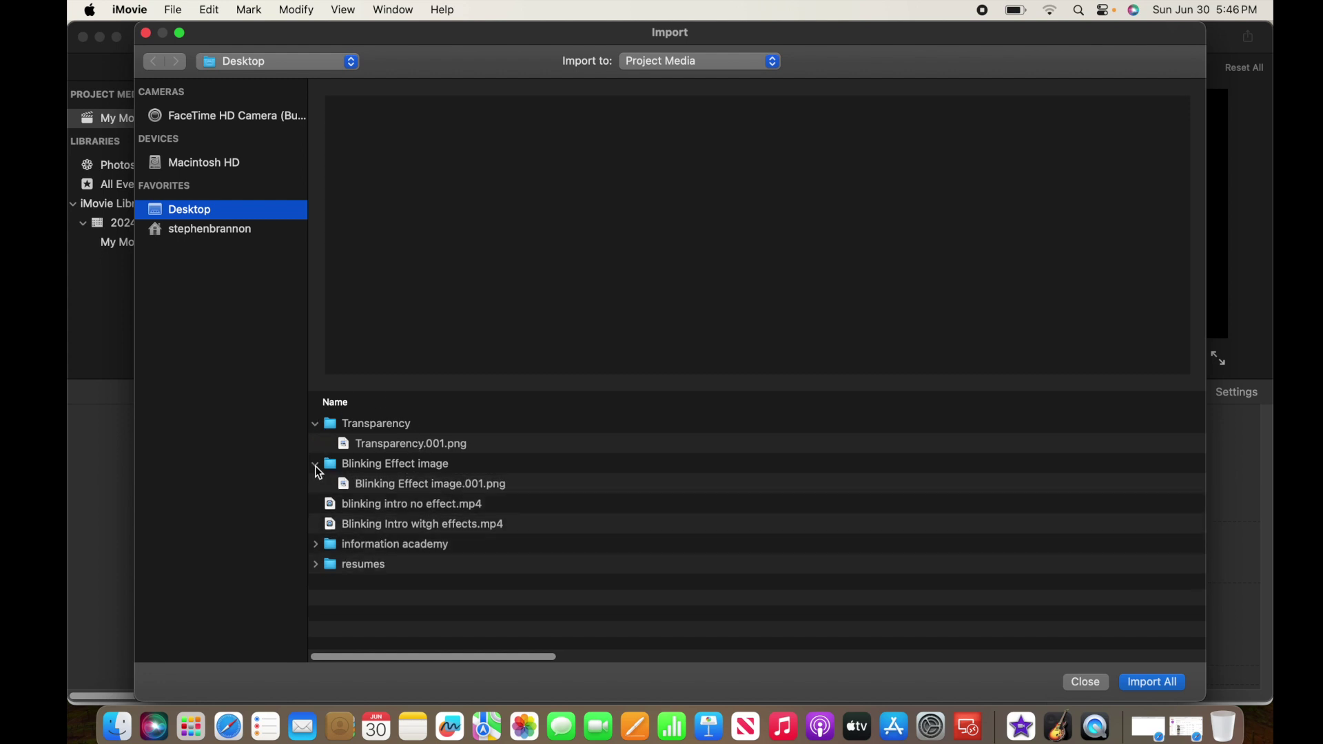
{"action": "left_click", "coordinate": [381, 439]}
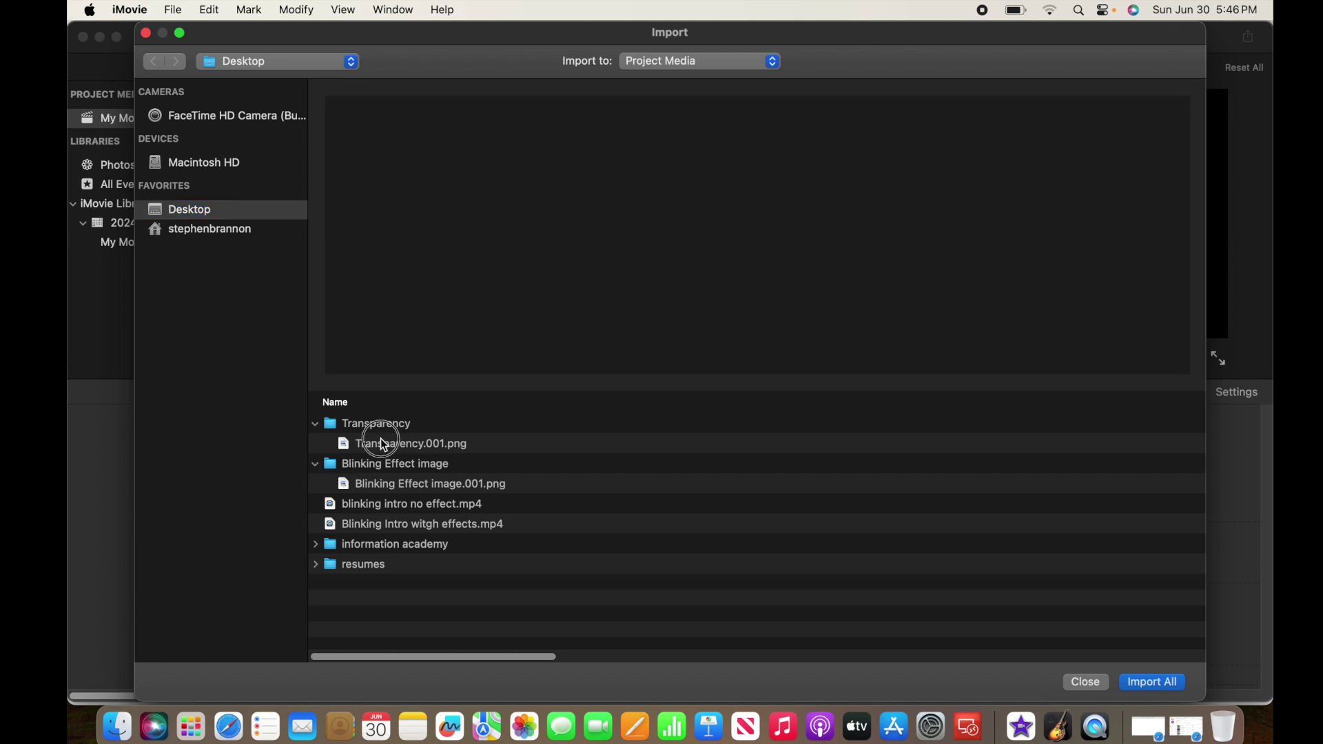
{"action": "left_click", "coordinate": [381, 481], "text": "super"}
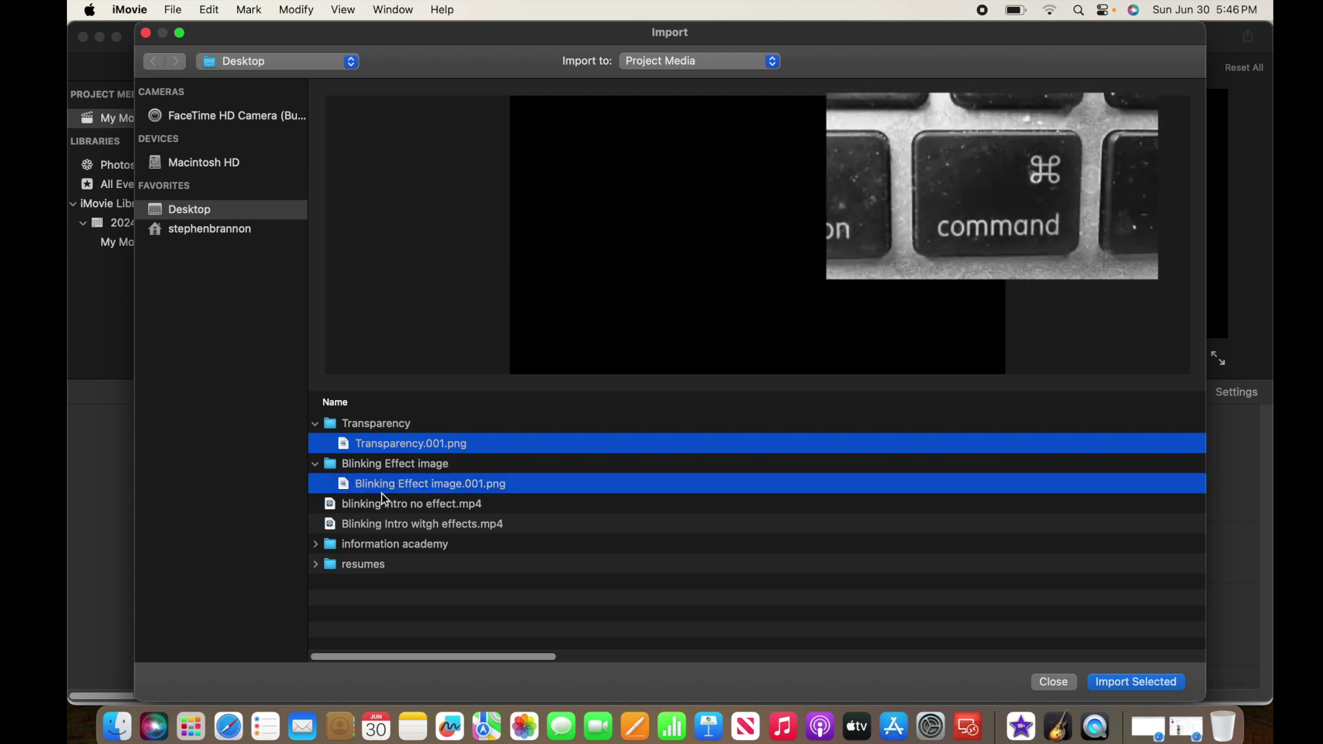
{"action": "left_click", "coordinate": [428, 510], "text": "super"}
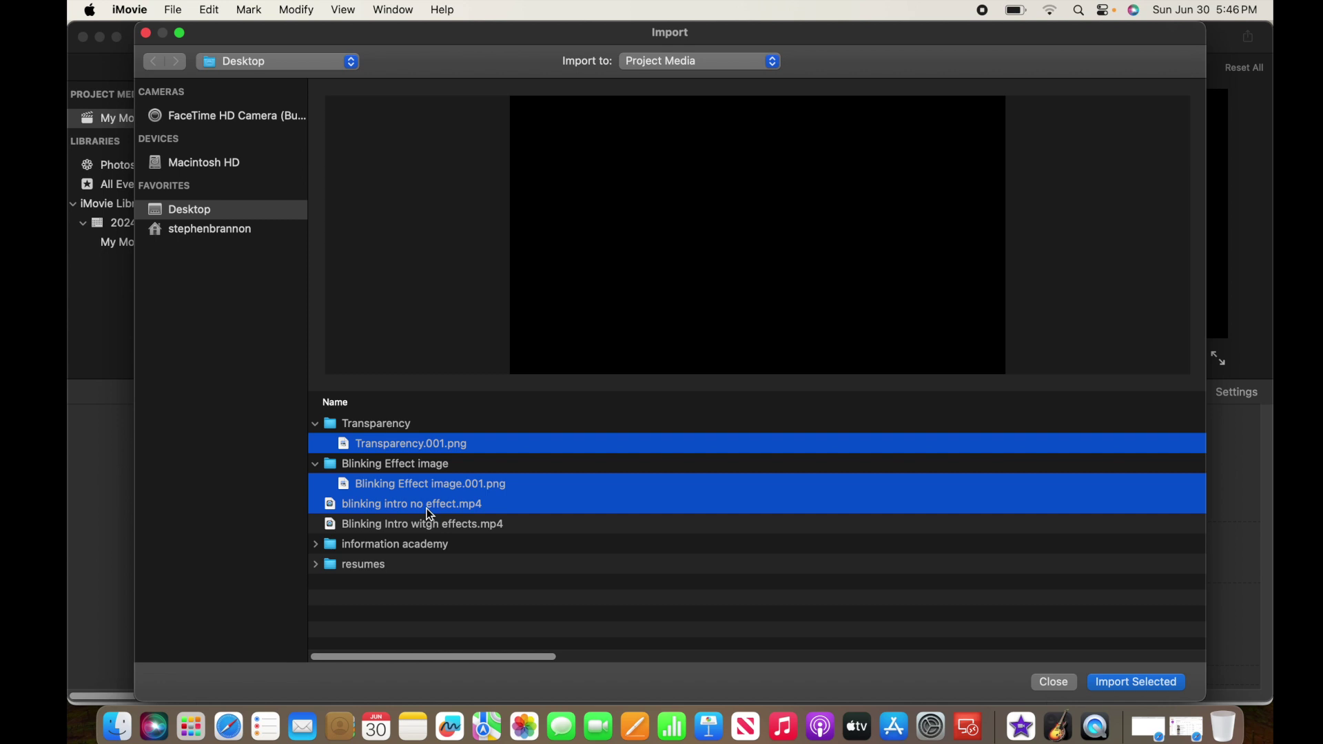
{"action": "left_click", "coordinate": [1151, 684]}
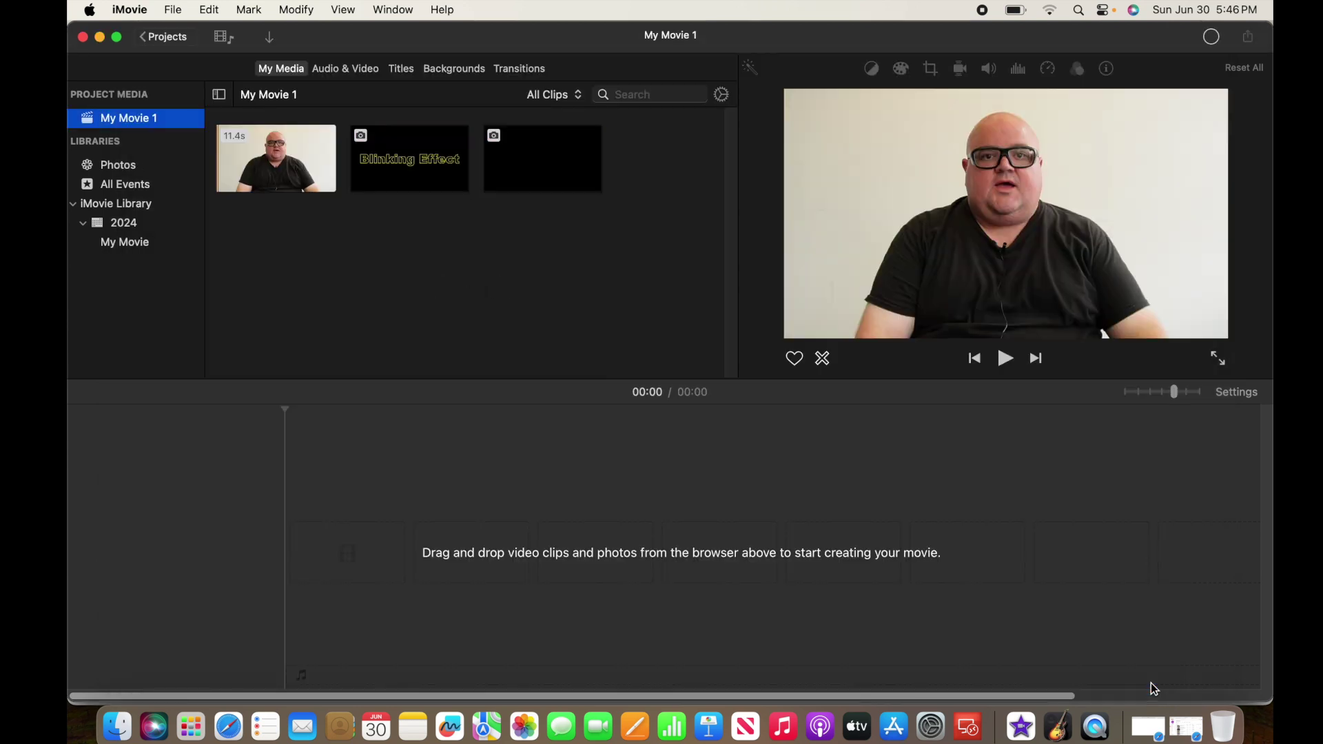
{"action": "left_click", "coordinate": [1094, 612]}
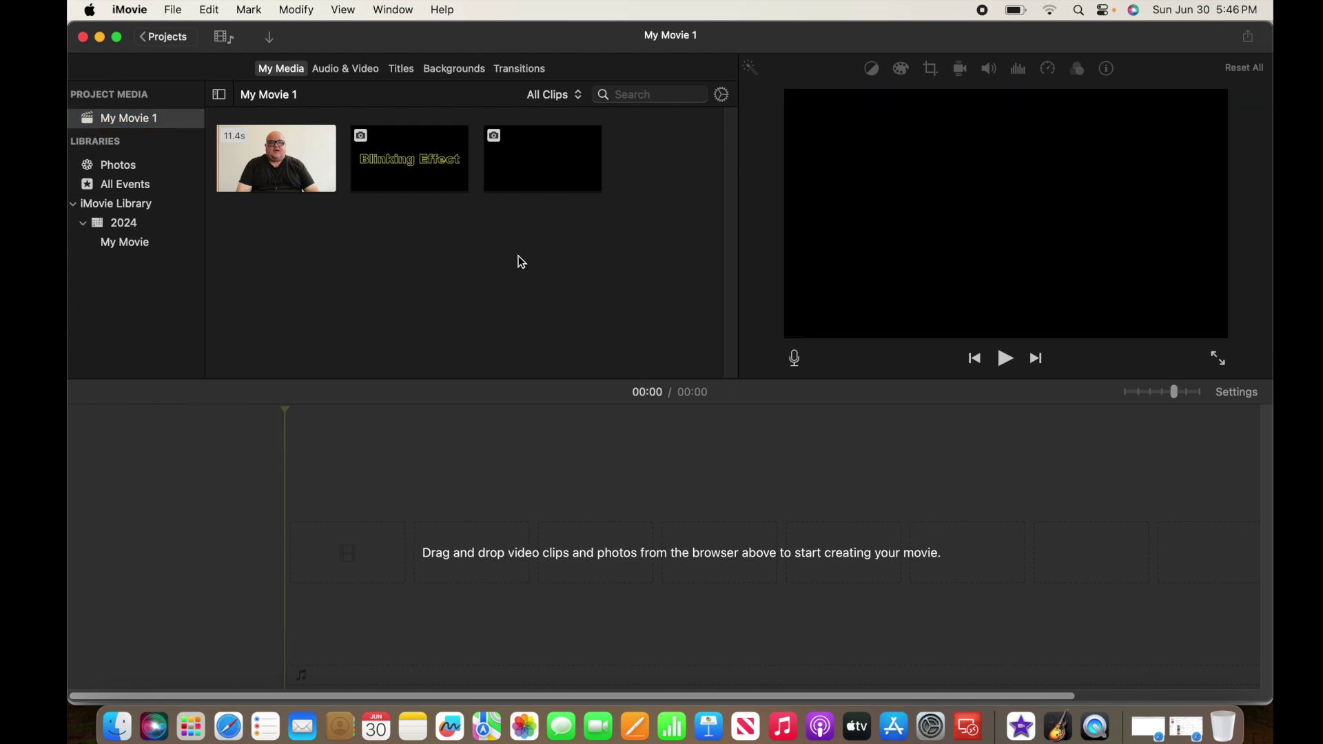
Place the intro video in the timeline and overlay the Blinking Effect image above its start.
{"action": "left_click", "coordinate": [258, 147]}
{"action": "left_click_drag", "start_coordinate": [258, 147], "coordinate": [115, 574]}
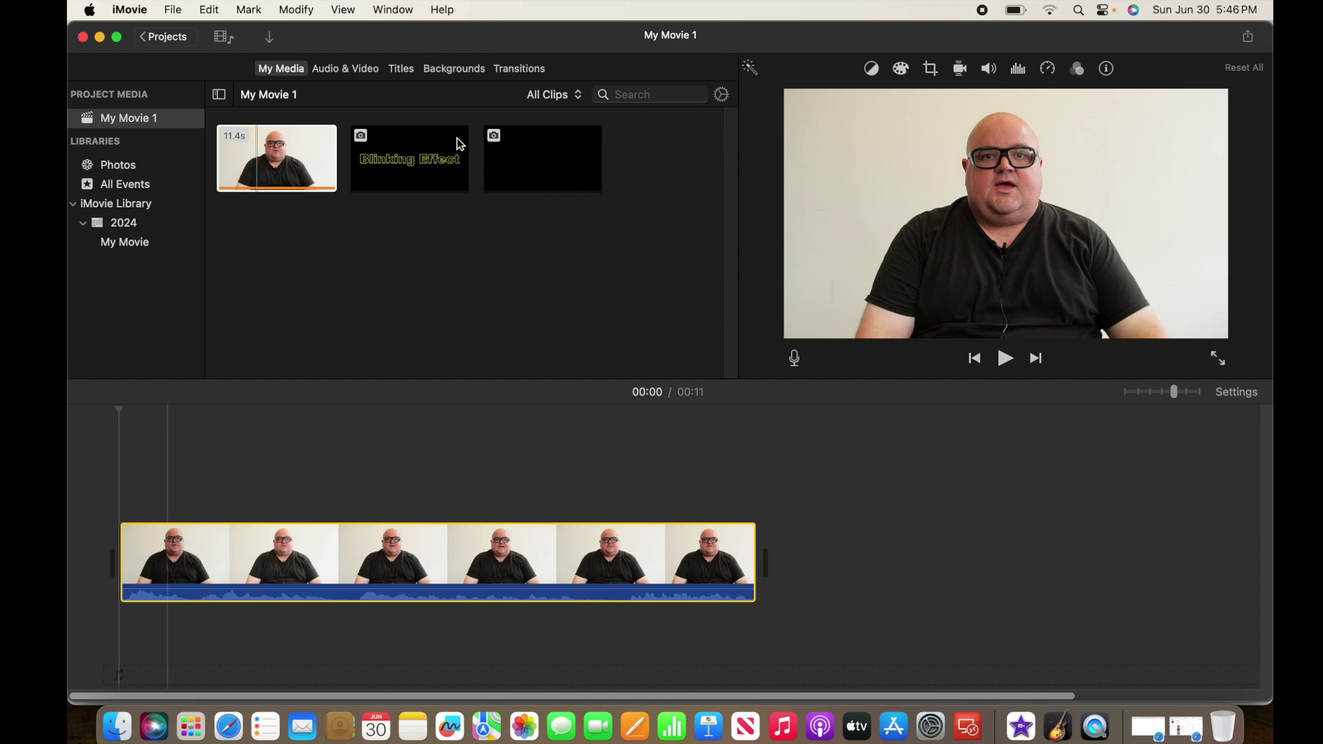
{"action": "left_click", "coordinate": [370, 157]}
{"action": "left_click_drag", "start_coordinate": [370, 153], "coordinate": [121, 496]}
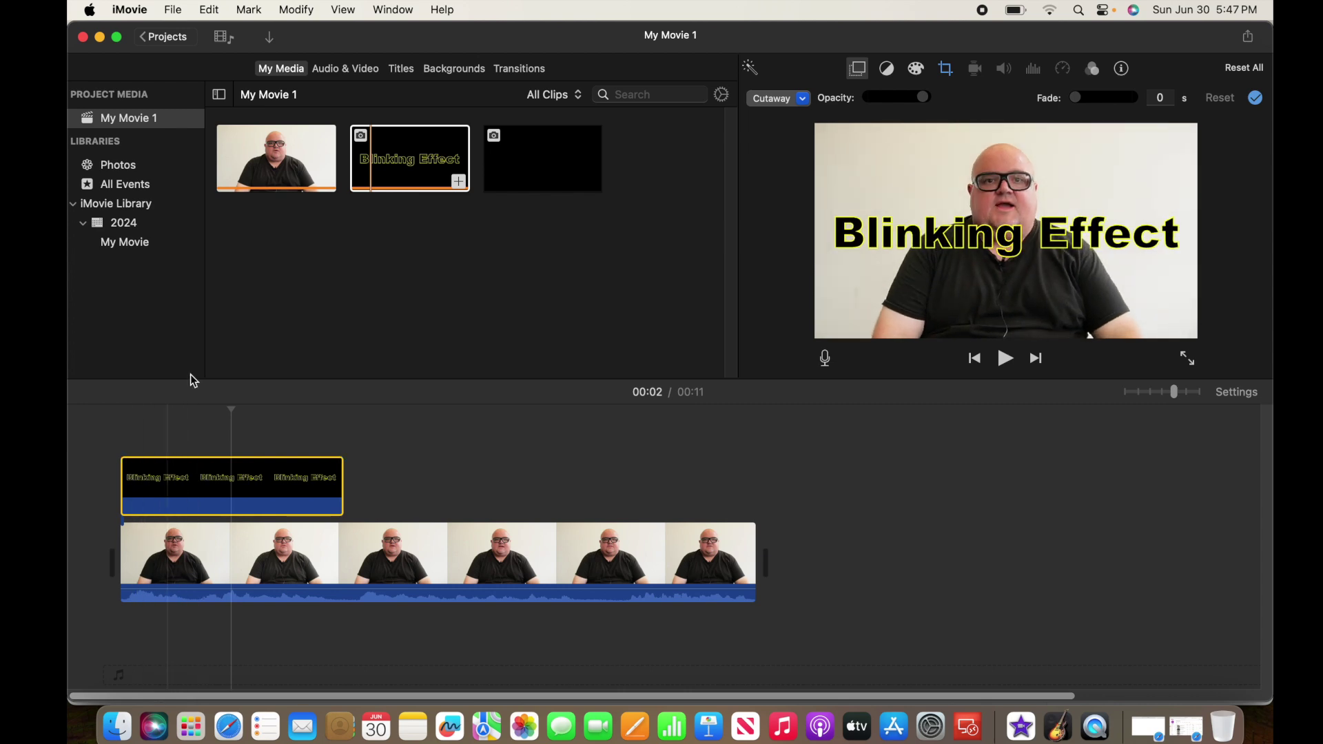
Add the blank transparent image after the first overlay, followed by a second copy of the Blinking Effect image.
{"action": "left_click", "coordinate": [519, 175]}
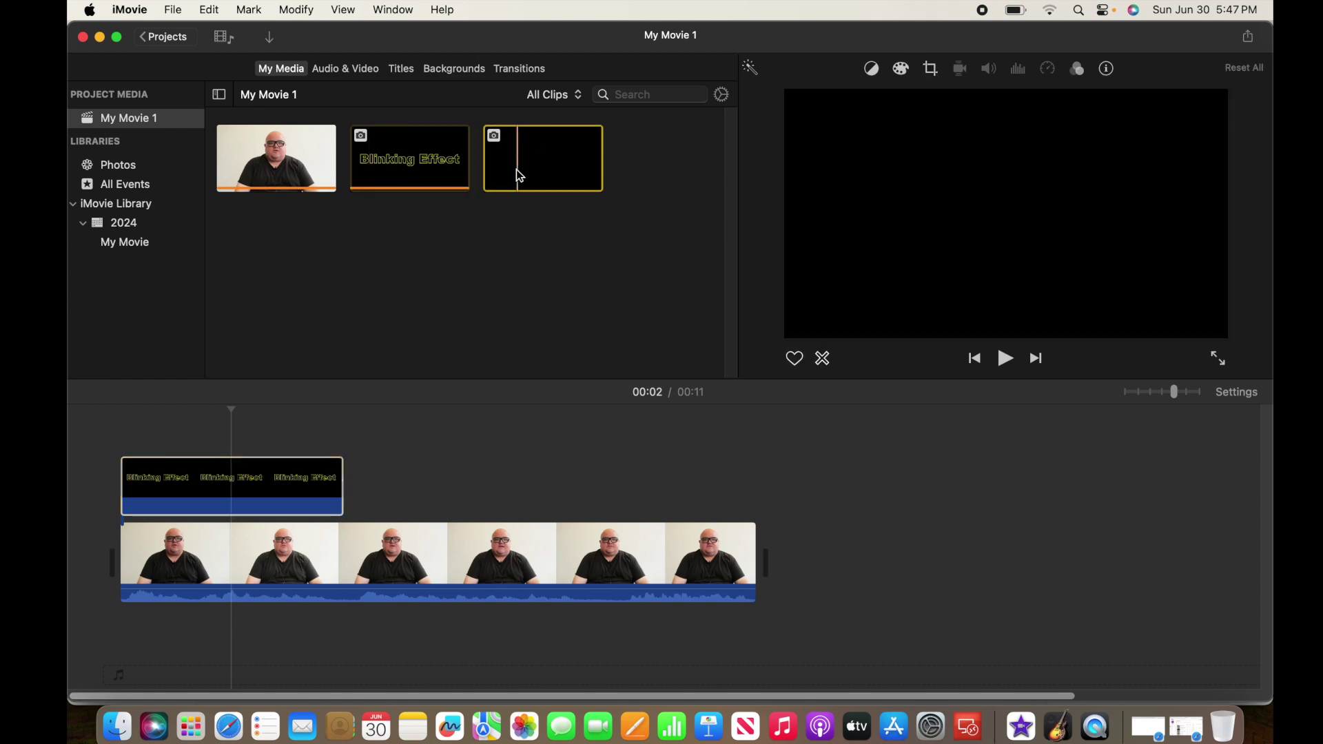
{"action": "left_click_drag", "start_coordinate": [520, 176], "coordinate": [341, 488]}
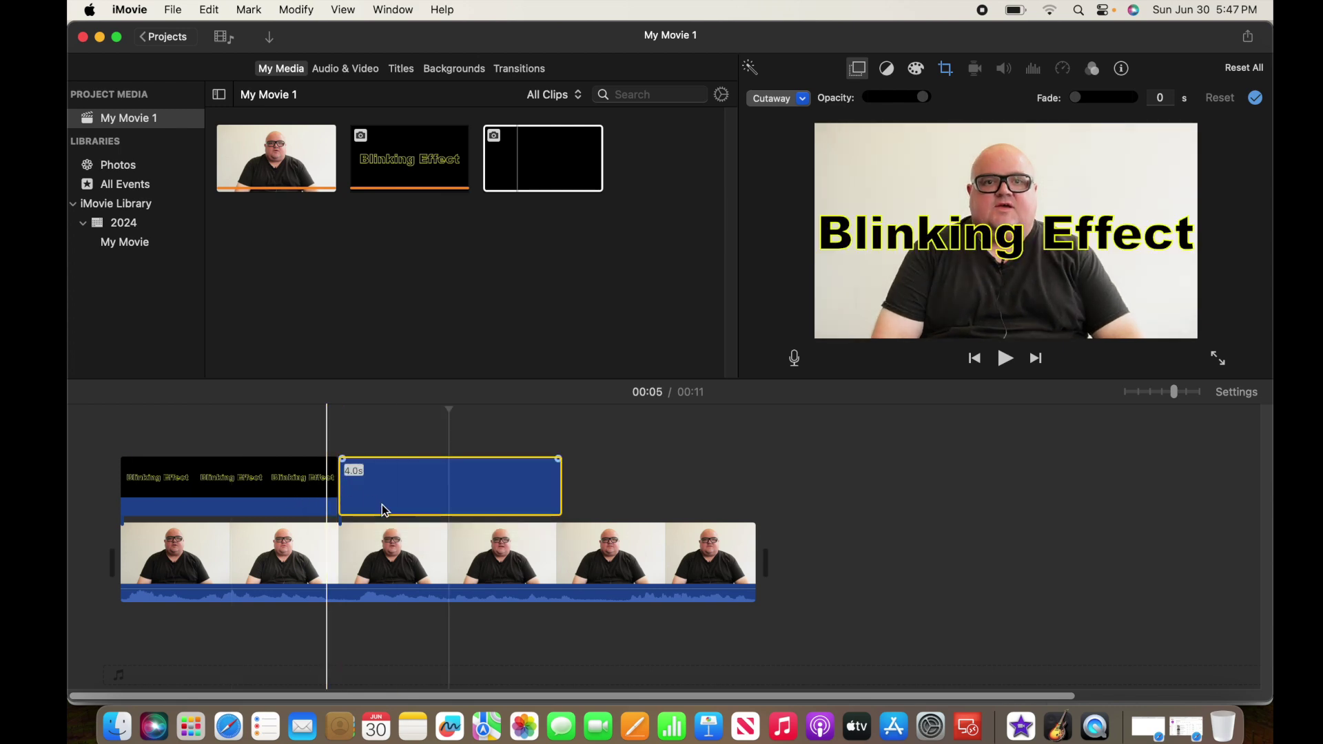
{"action": "left_click", "coordinate": [397, 169]}
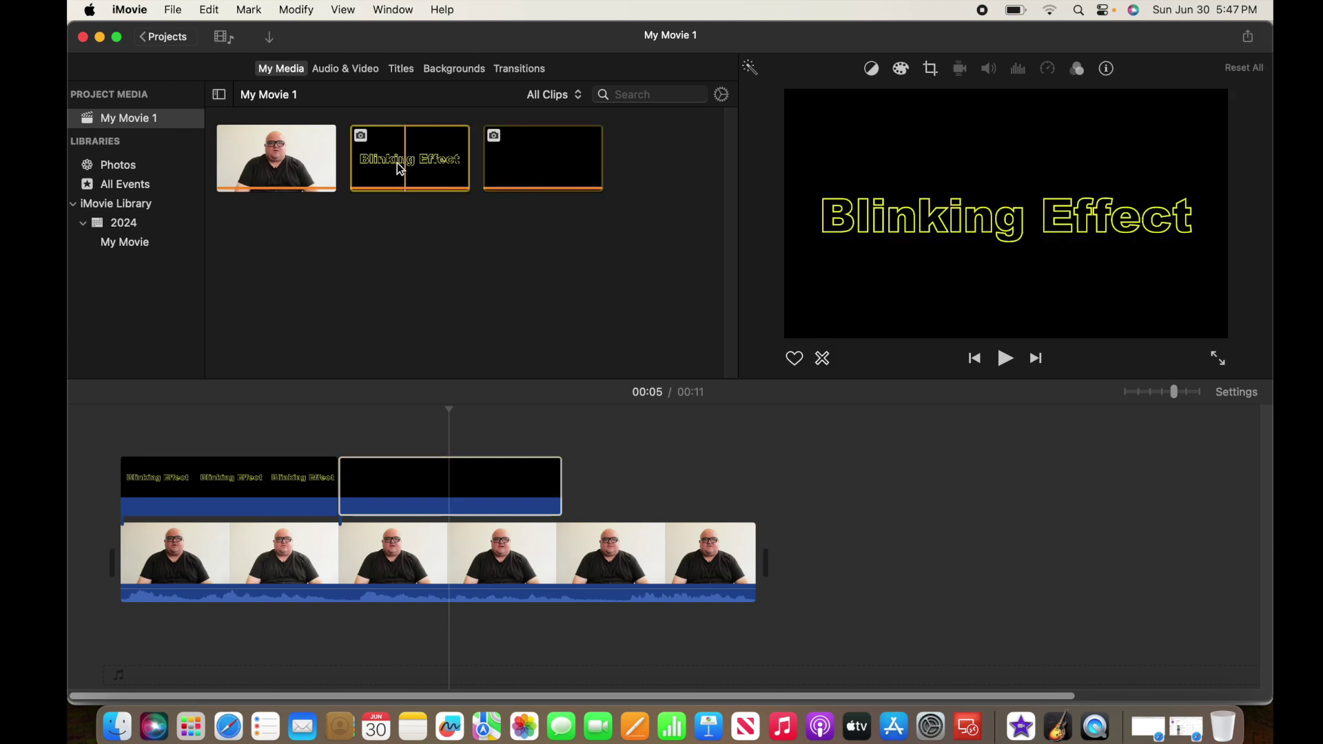
{"action": "left_click_drag", "start_coordinate": [391, 172], "coordinate": [559, 494]}
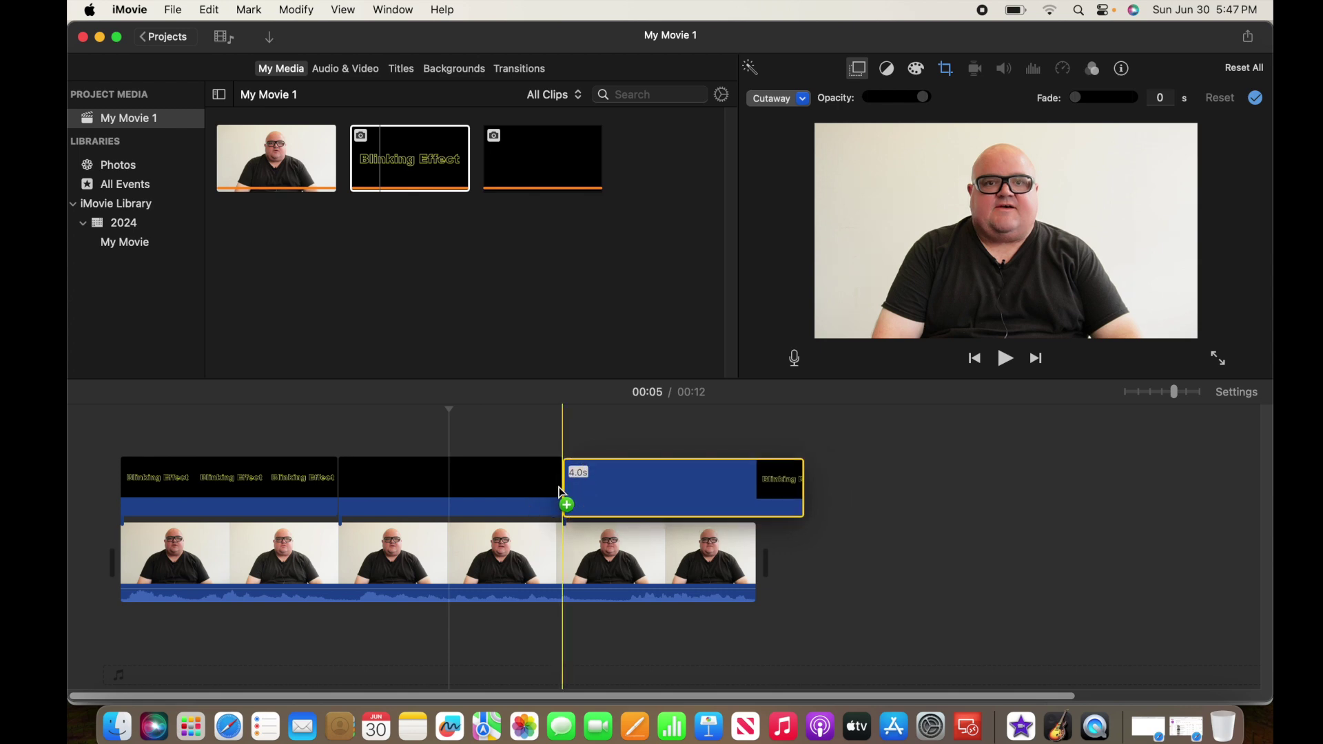
Select all three overlay clips above the intro video and show their clip information.
{"action": "left_click", "coordinate": [170, 481]}
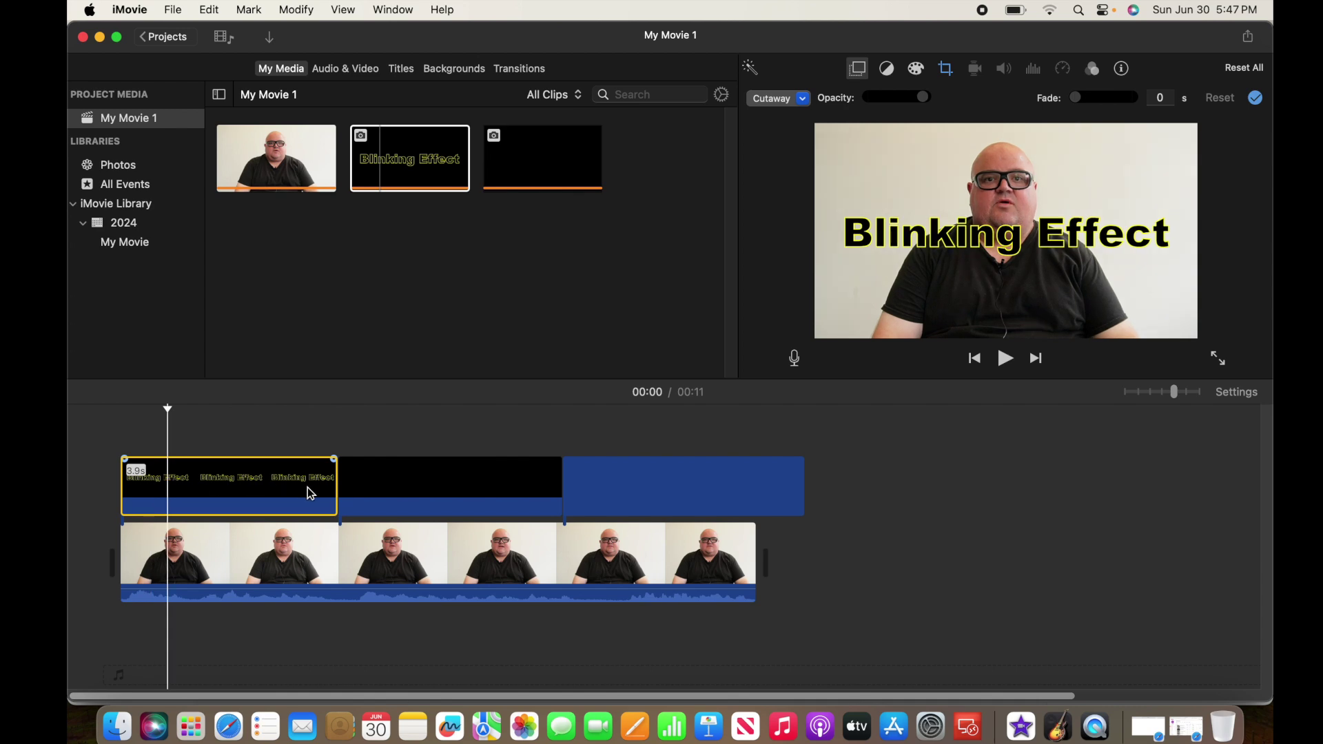
{"action": "left_click", "coordinate": [395, 506], "text": "super"}
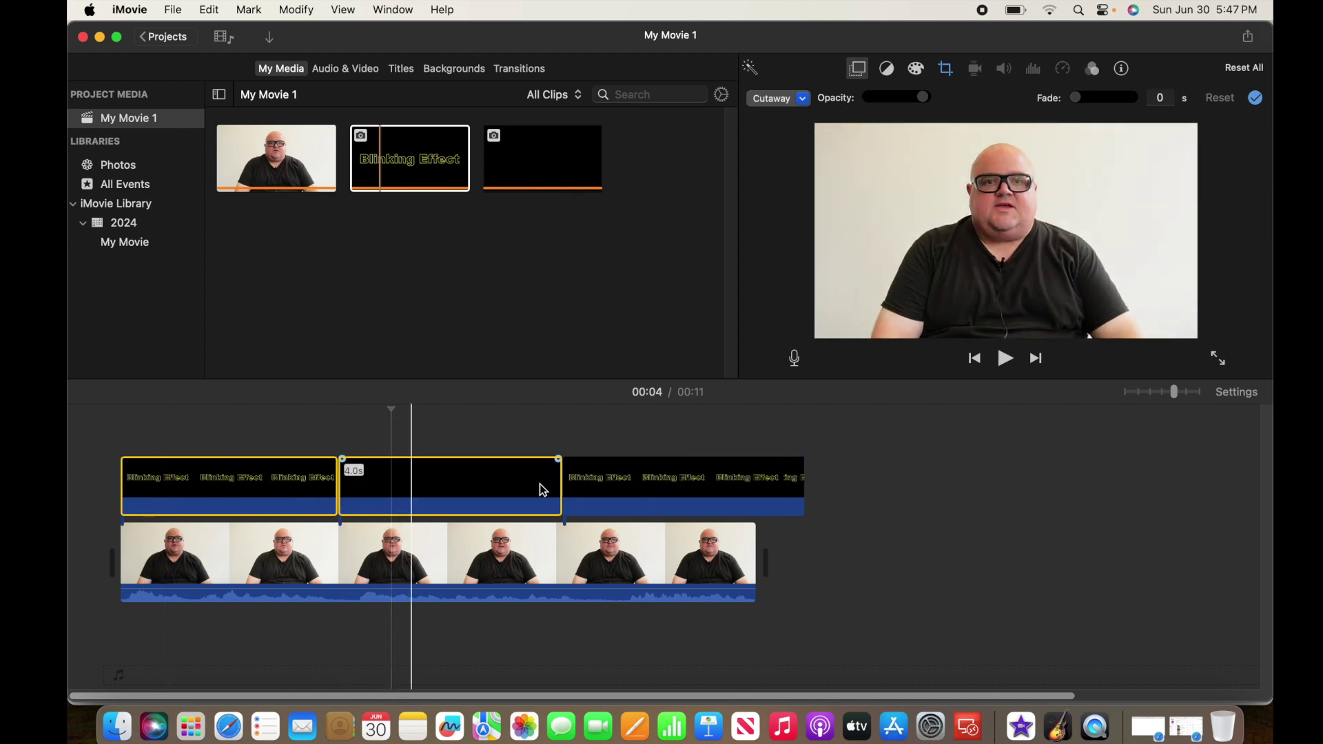
{"action": "left_click", "coordinate": [590, 495], "text": "super"}
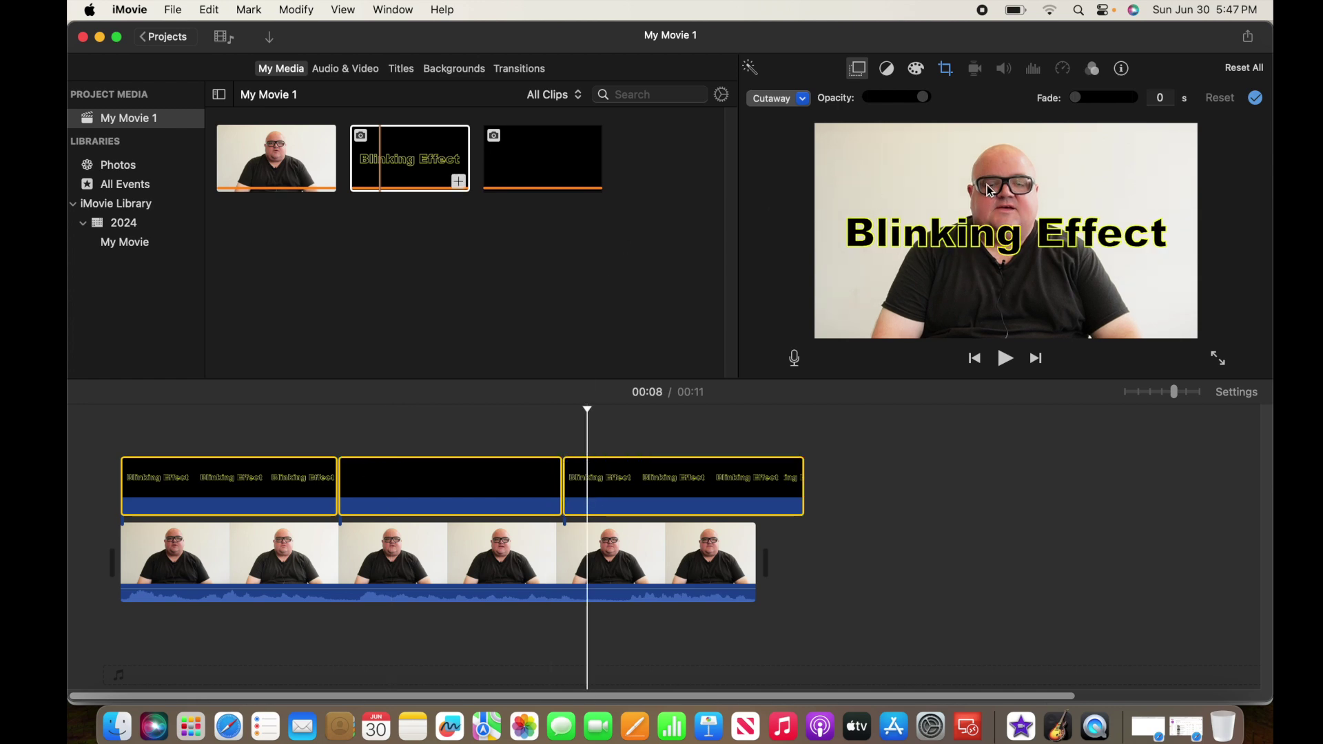
{"action": "left_click", "coordinate": [1147, 69]}
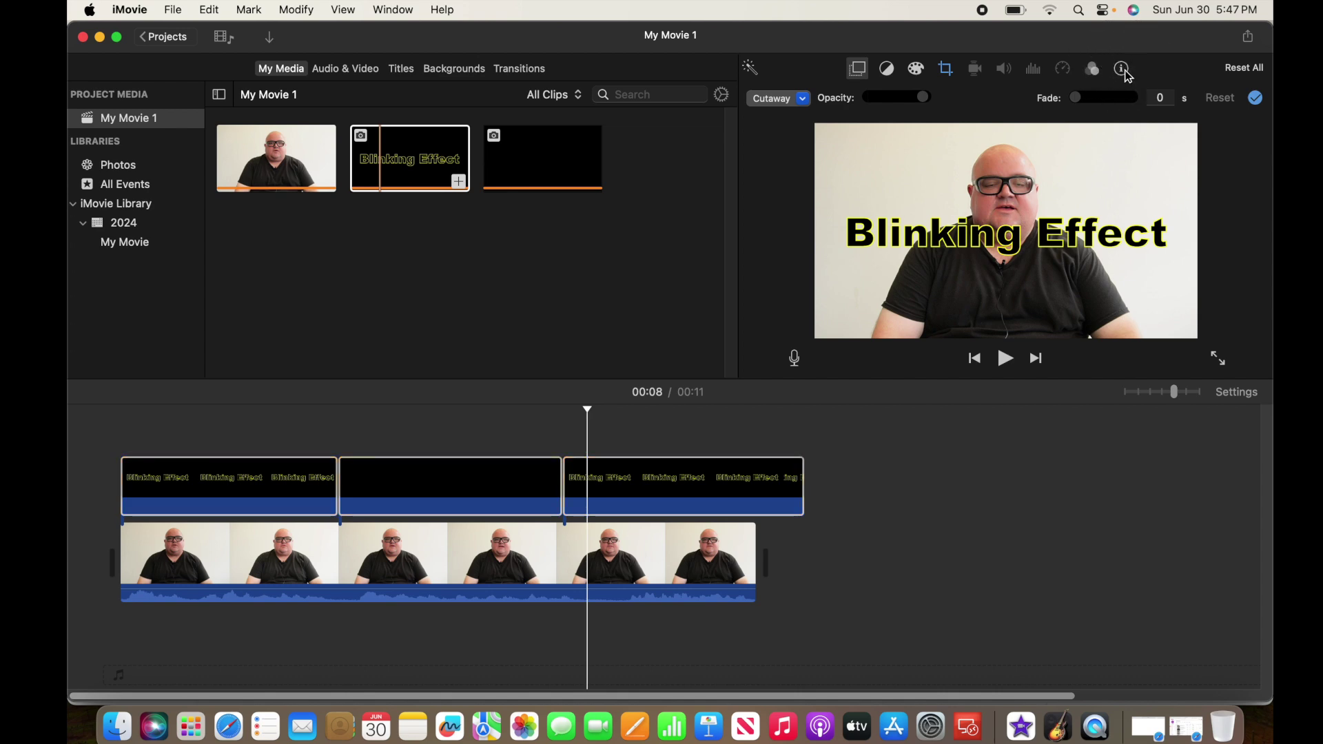
{"action": "left_click", "coordinate": [1126, 73]}
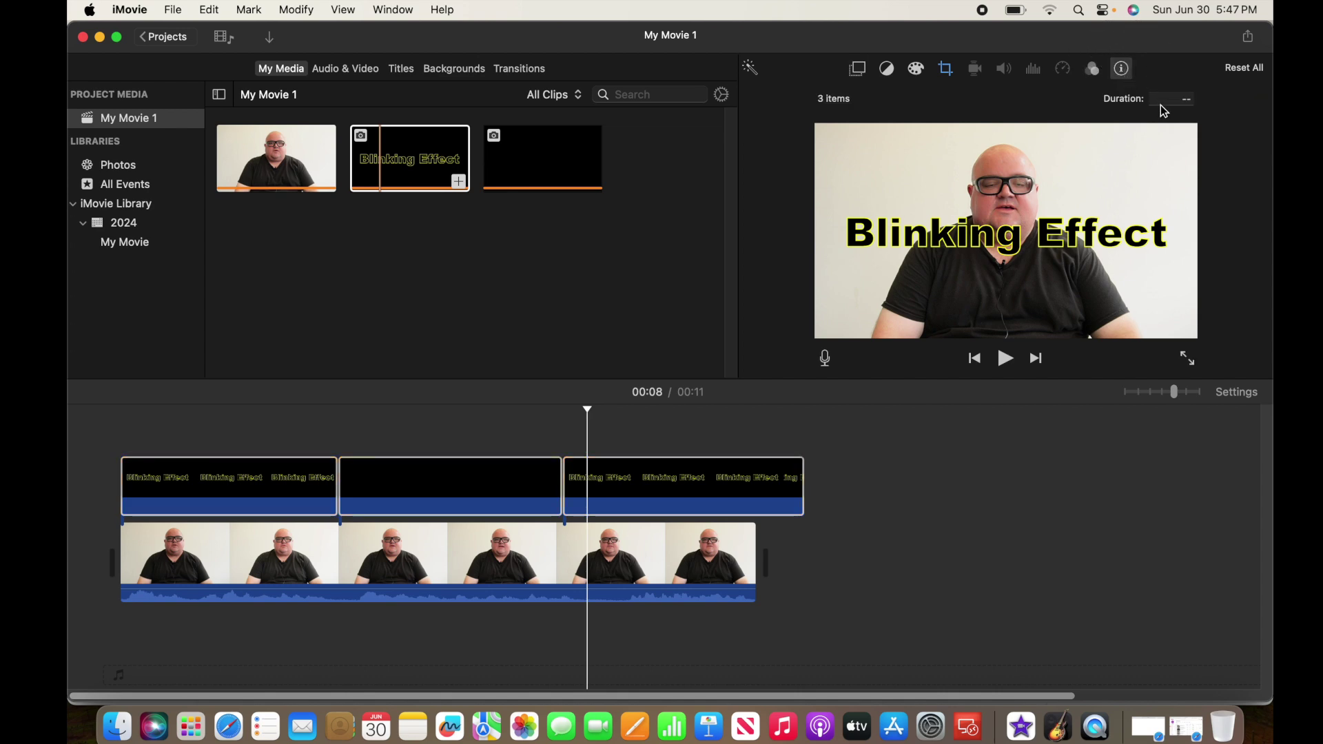
{"action": "left_click", "coordinate": [608, 401]}
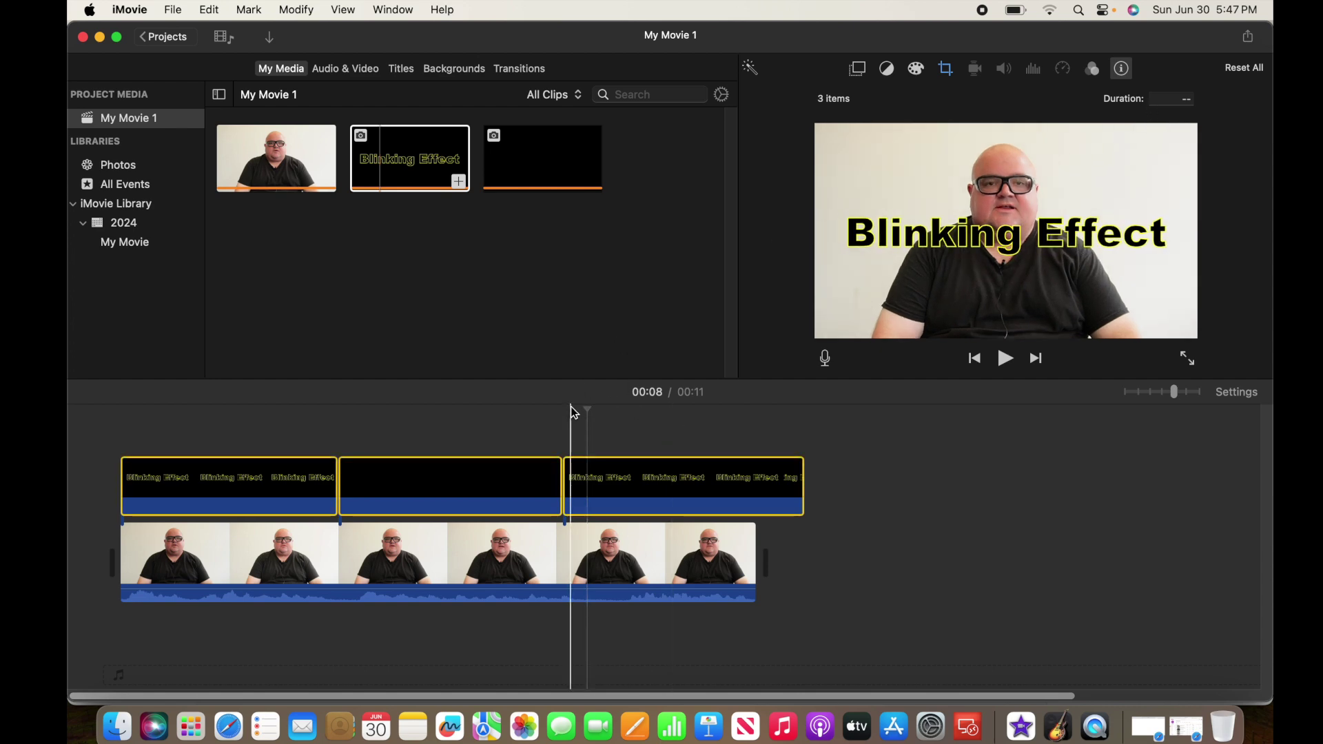
Set the duration of all three overlay clips to 2 seconds.
{"action": "left_click_drag", "start_coordinate": [337, 483], "coordinate": [341, 487]}
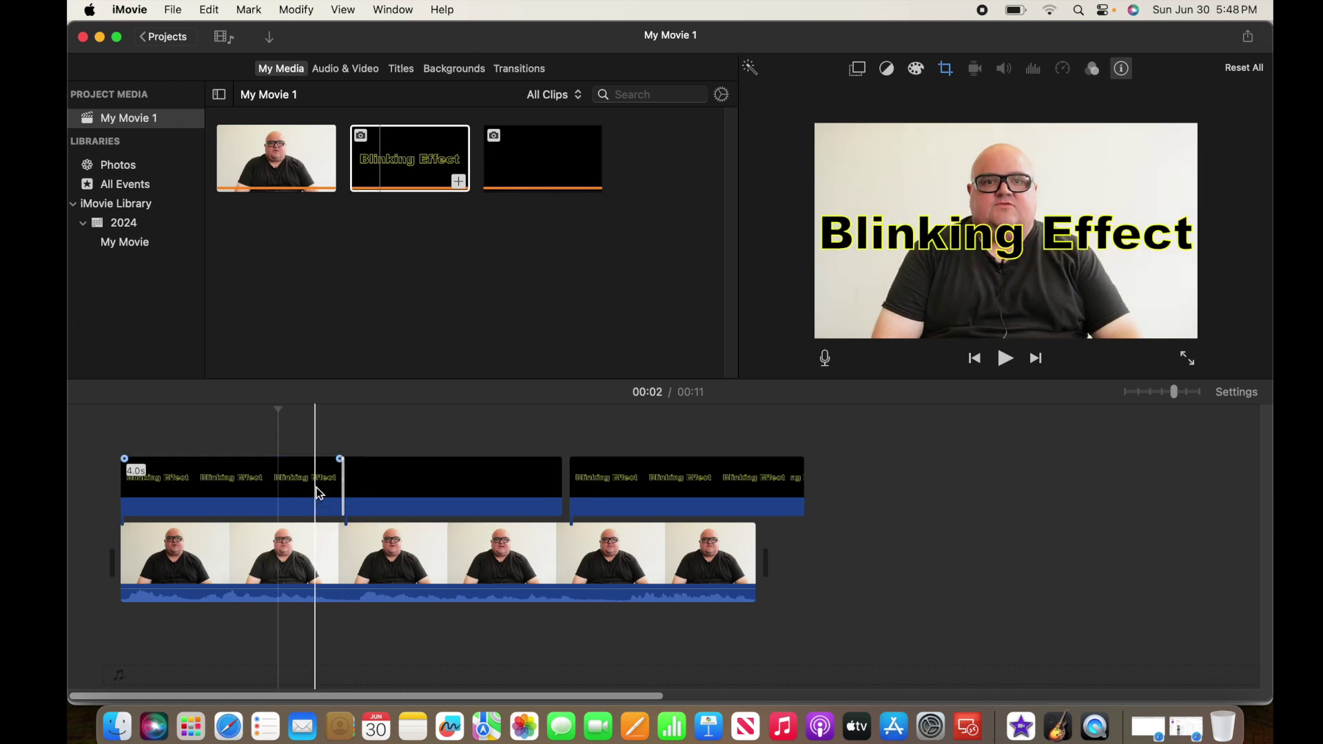
{"action": "left_click", "coordinate": [316, 488]}
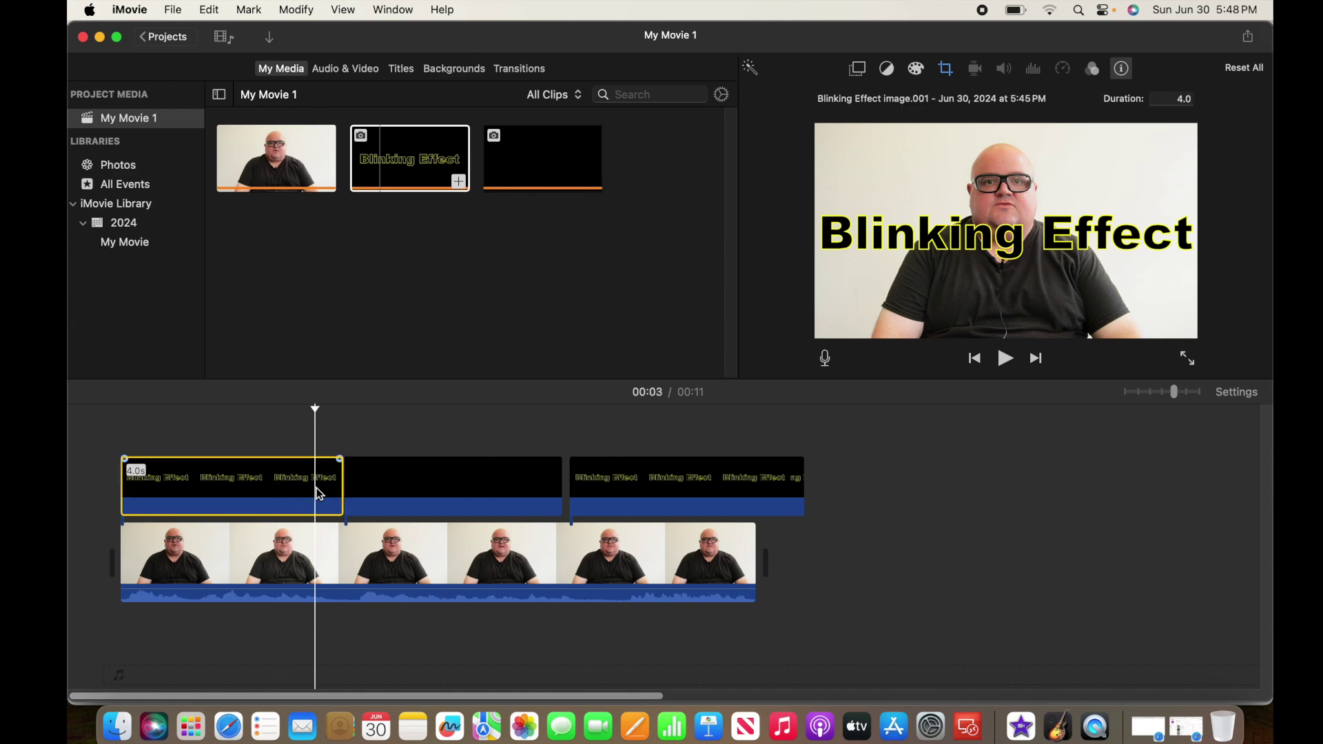
{"action": "left_click", "coordinate": [392, 487], "text": "super"}
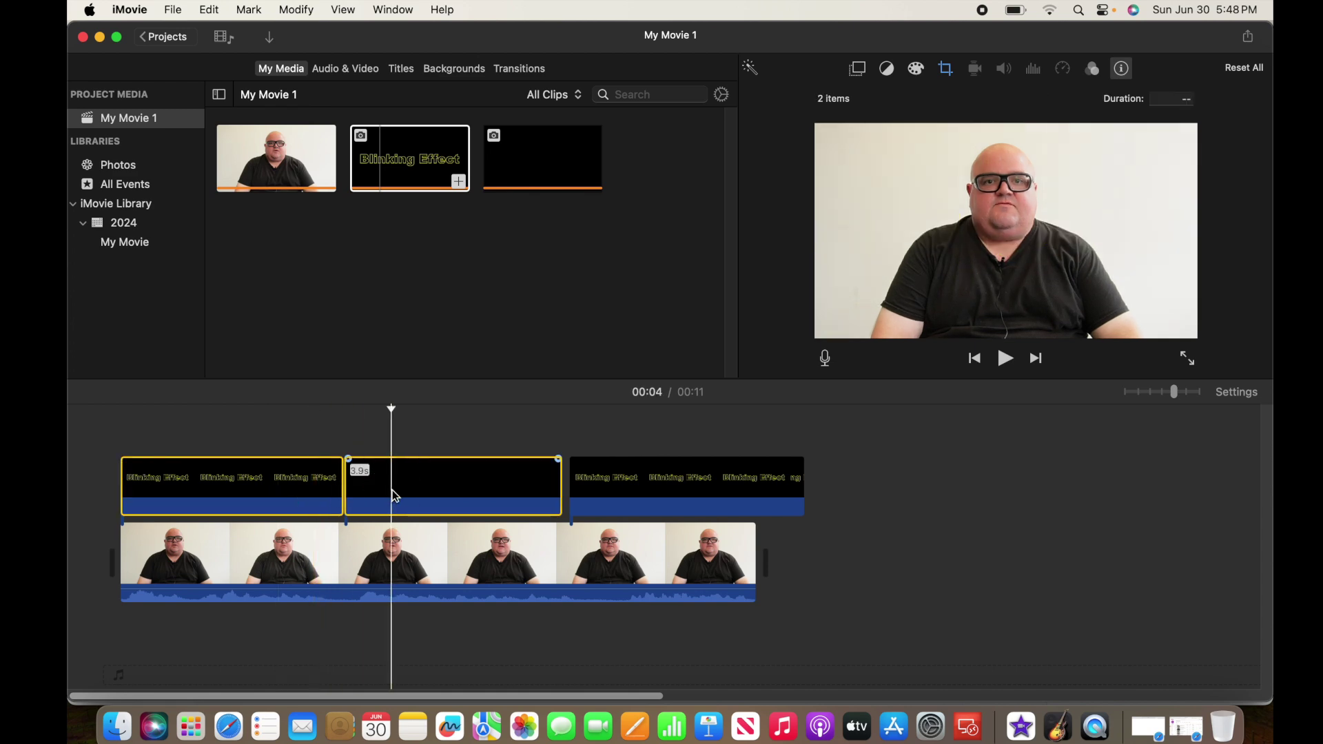
{"action": "left_click", "coordinate": [624, 486], "text": "super"}
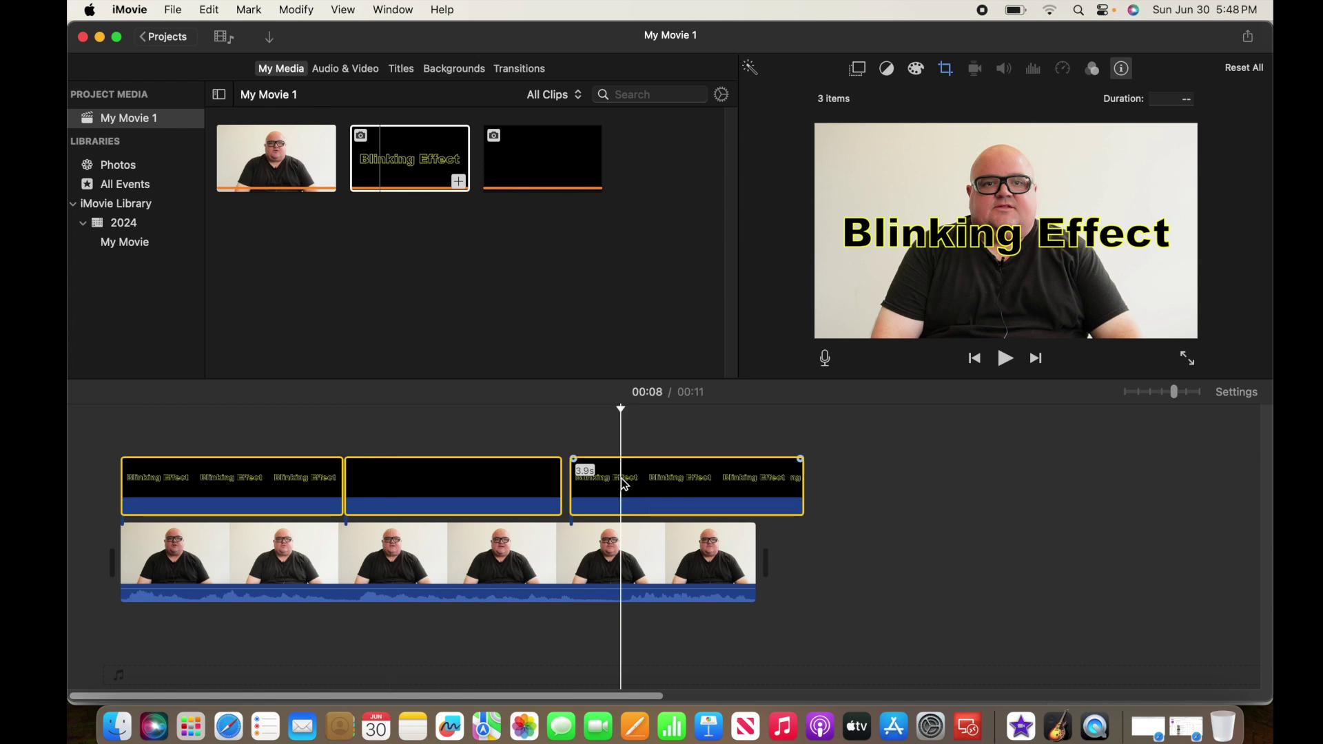
{"action": "left_click", "coordinate": [1176, 101]}
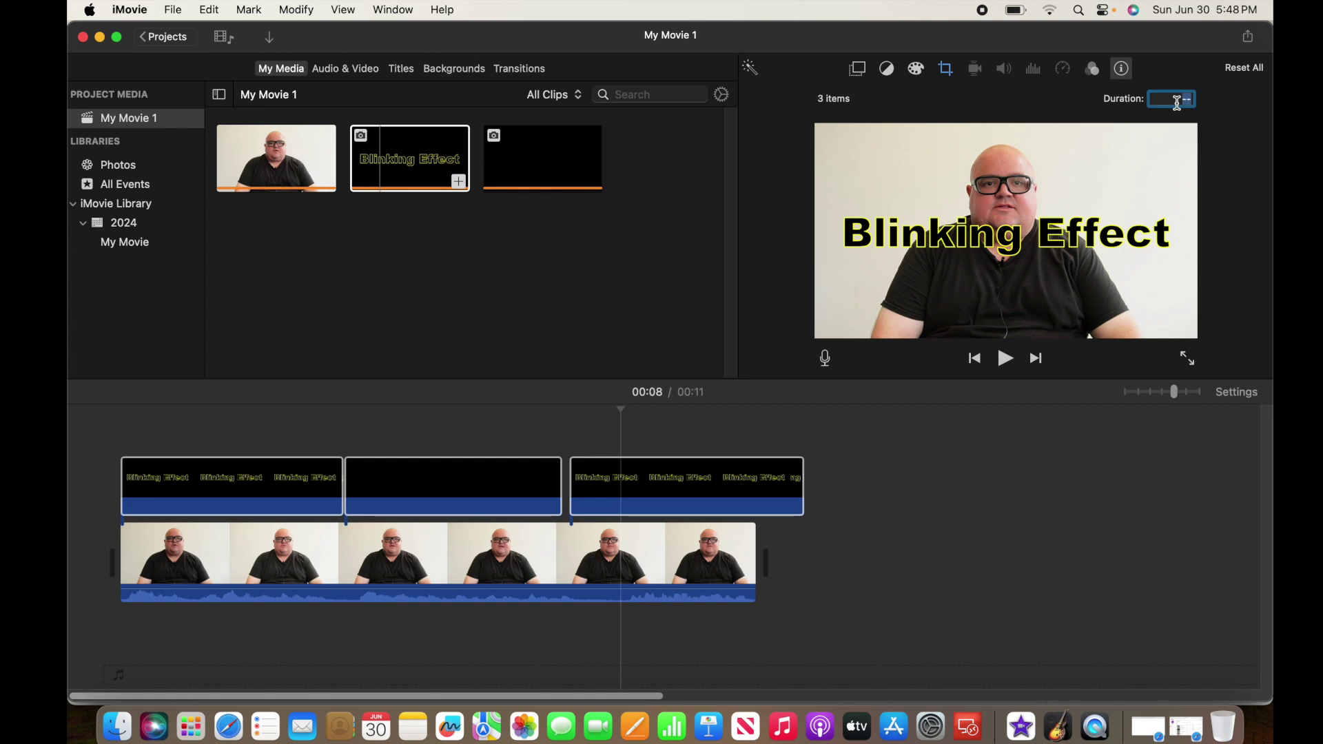
{"action": "type", "text": "2"}
{"action": "key", "text": "Return"}
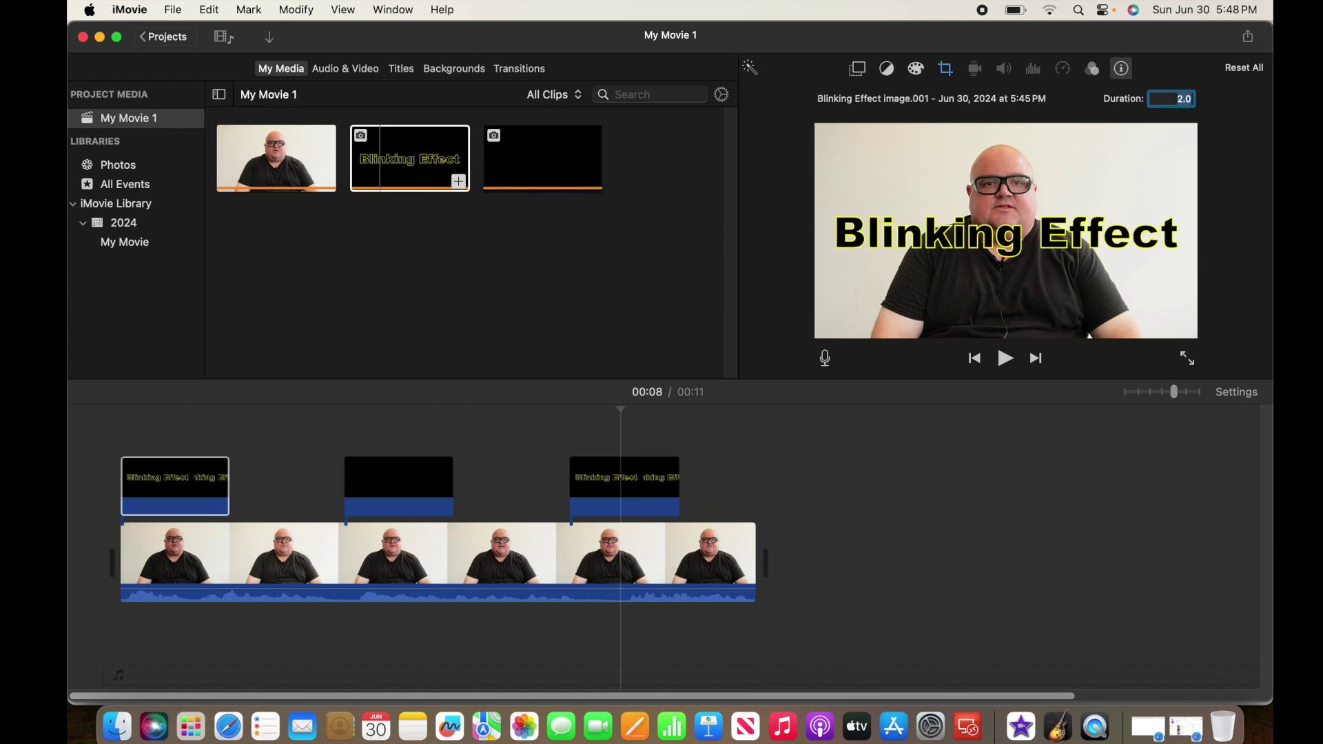
Close the gaps between the three overlay clips so the blank image and second Blinking Effect image follow the first directly.
{"action": "left_click", "coordinate": [423, 463]}
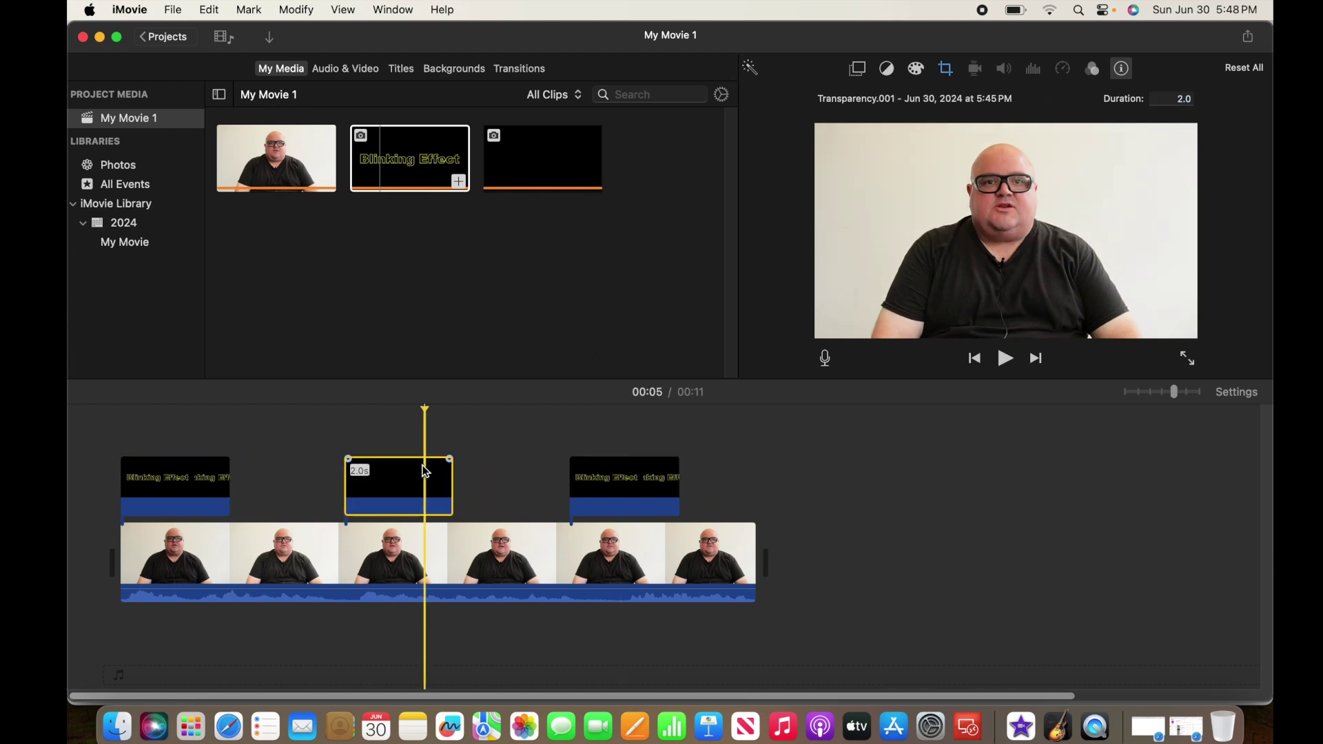
{"action": "left_click_drag", "start_coordinate": [393, 475], "coordinate": [309, 476]}
{"action": "left_click", "coordinate": [622, 488]}
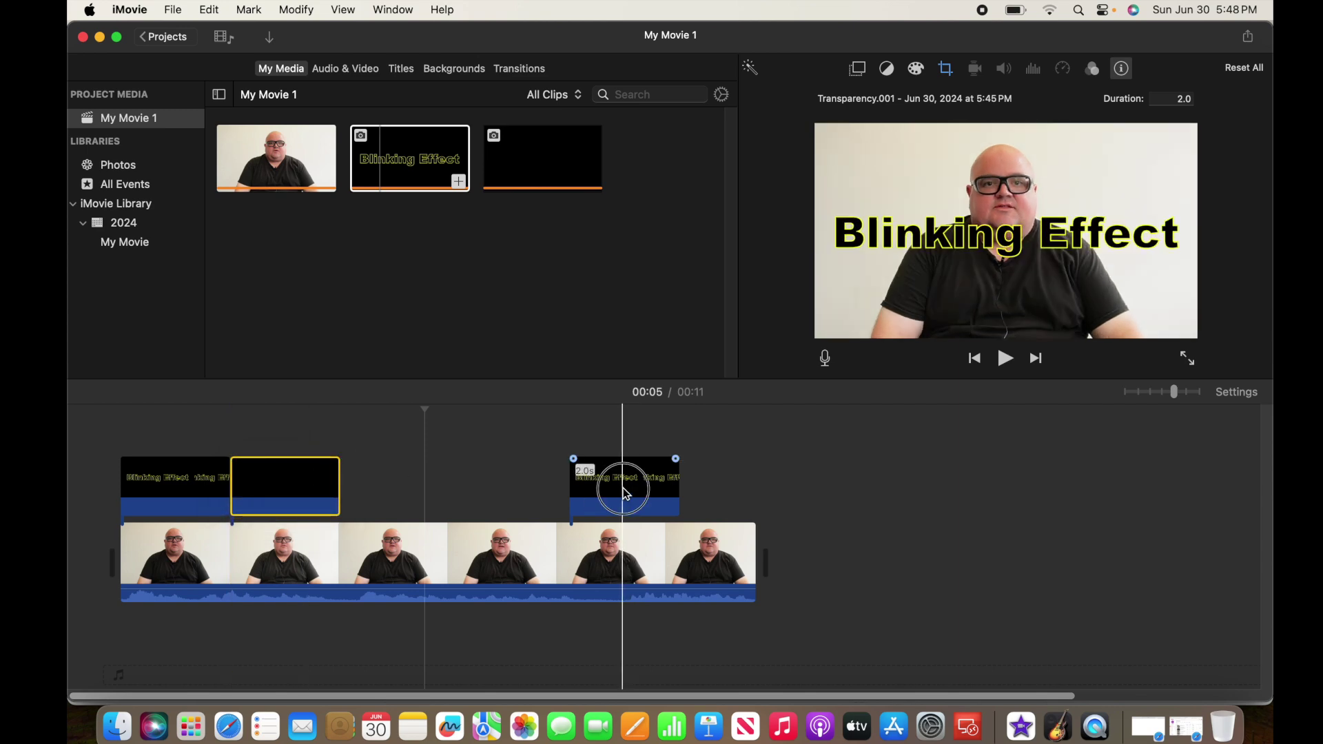
{"action": "left_click_drag", "start_coordinate": [623, 488], "coordinate": [399, 488]}
{"action": "left_click", "coordinate": [154, 471]}
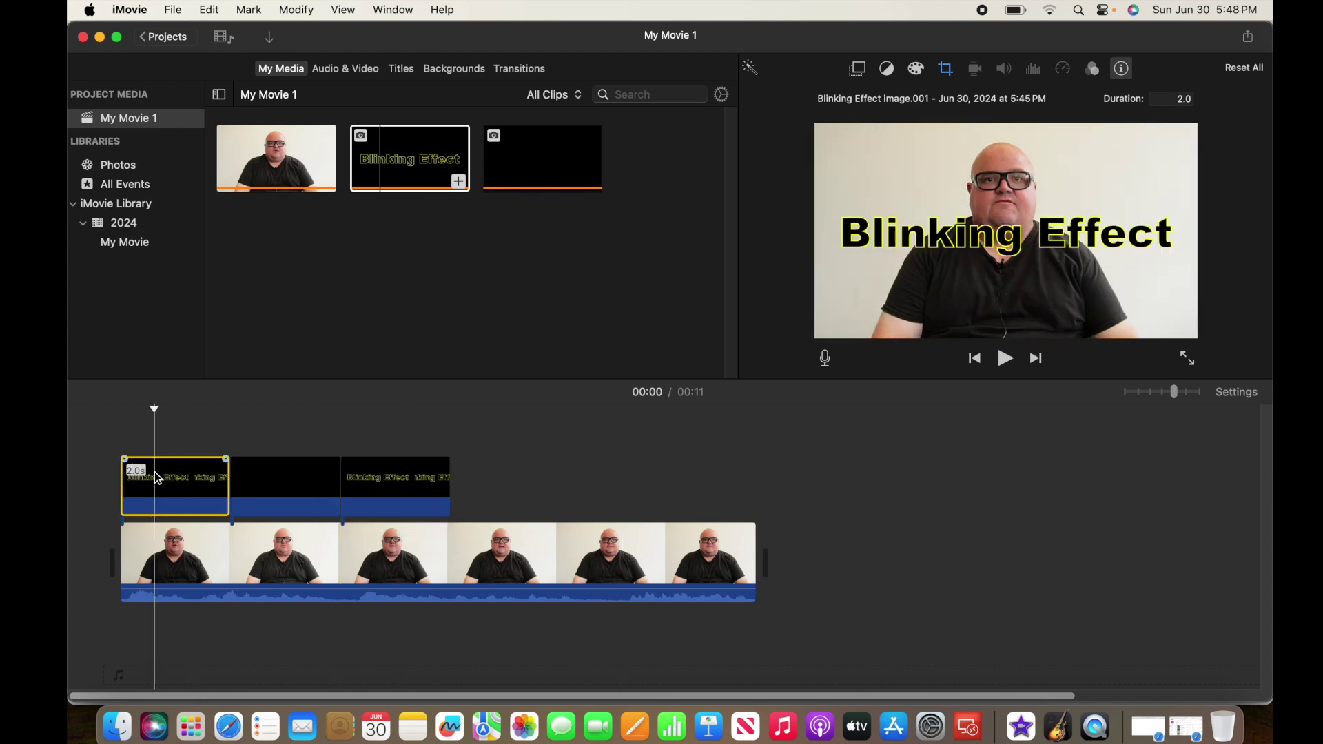
Add another blank transparent image after the third overlay, followed by another Blinking Effect image.
{"action": "left_click", "coordinate": [537, 167]}
{"action": "left_click_drag", "start_coordinate": [537, 166], "coordinate": [455, 492]}
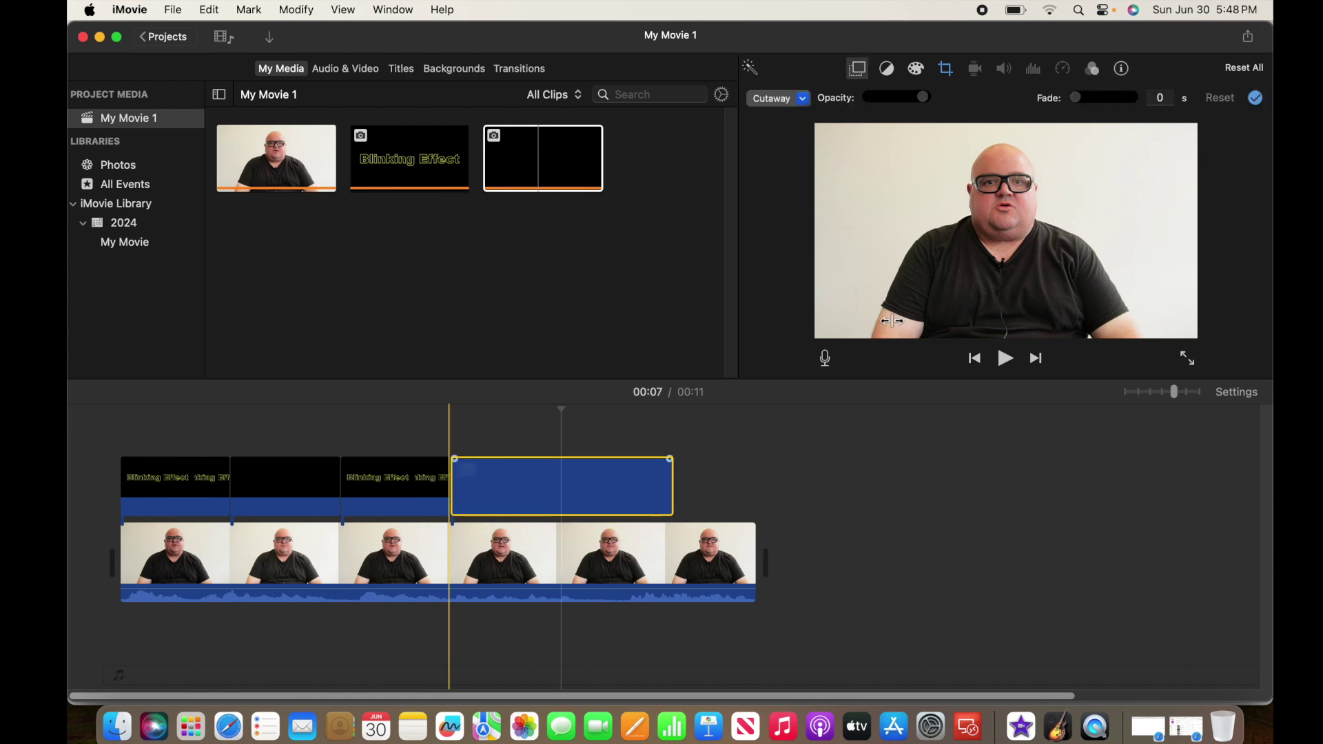
{"action": "left_click_drag", "start_coordinate": [417, 157], "coordinate": [673, 490]}
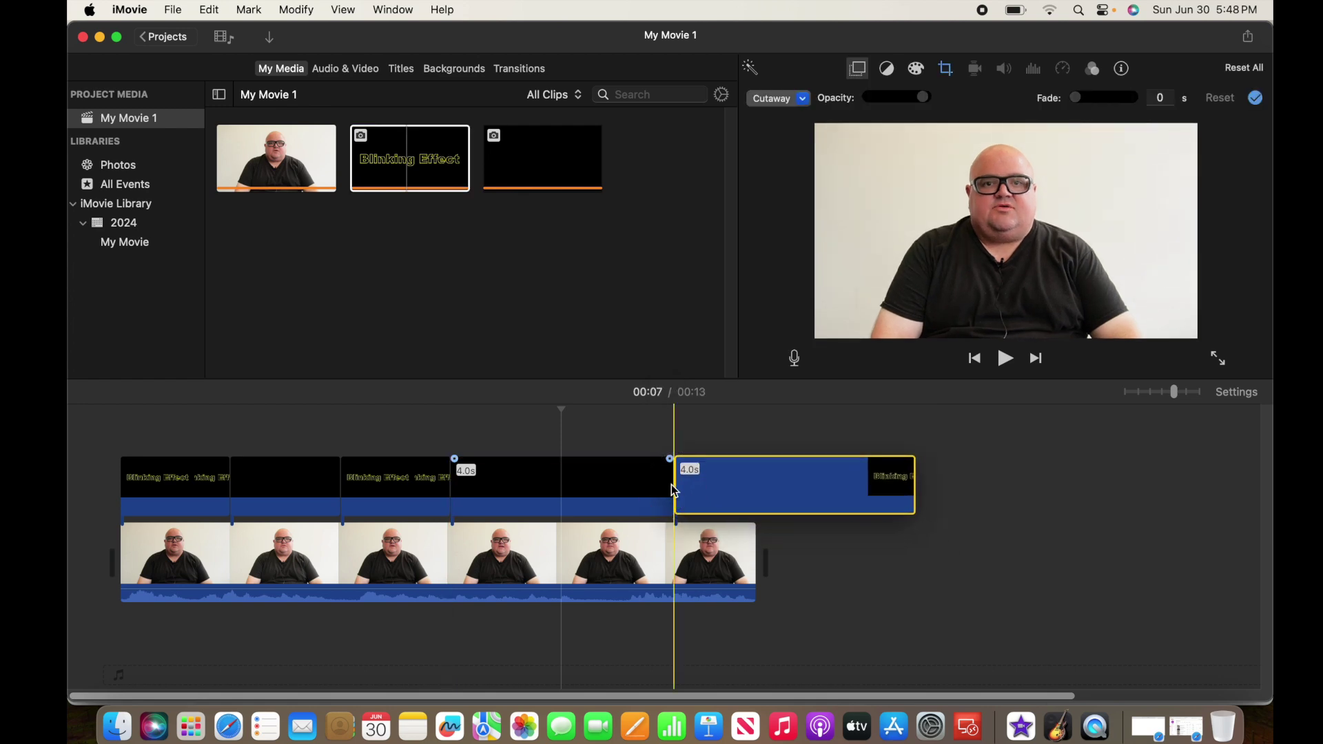
Set the duration of the two new overlay clips to 2 seconds and move the last Blinking Effect clip up beside the blank one.
{"action": "left_click", "coordinate": [552, 484]}
{"action": "left_click", "coordinate": [553, 479]}
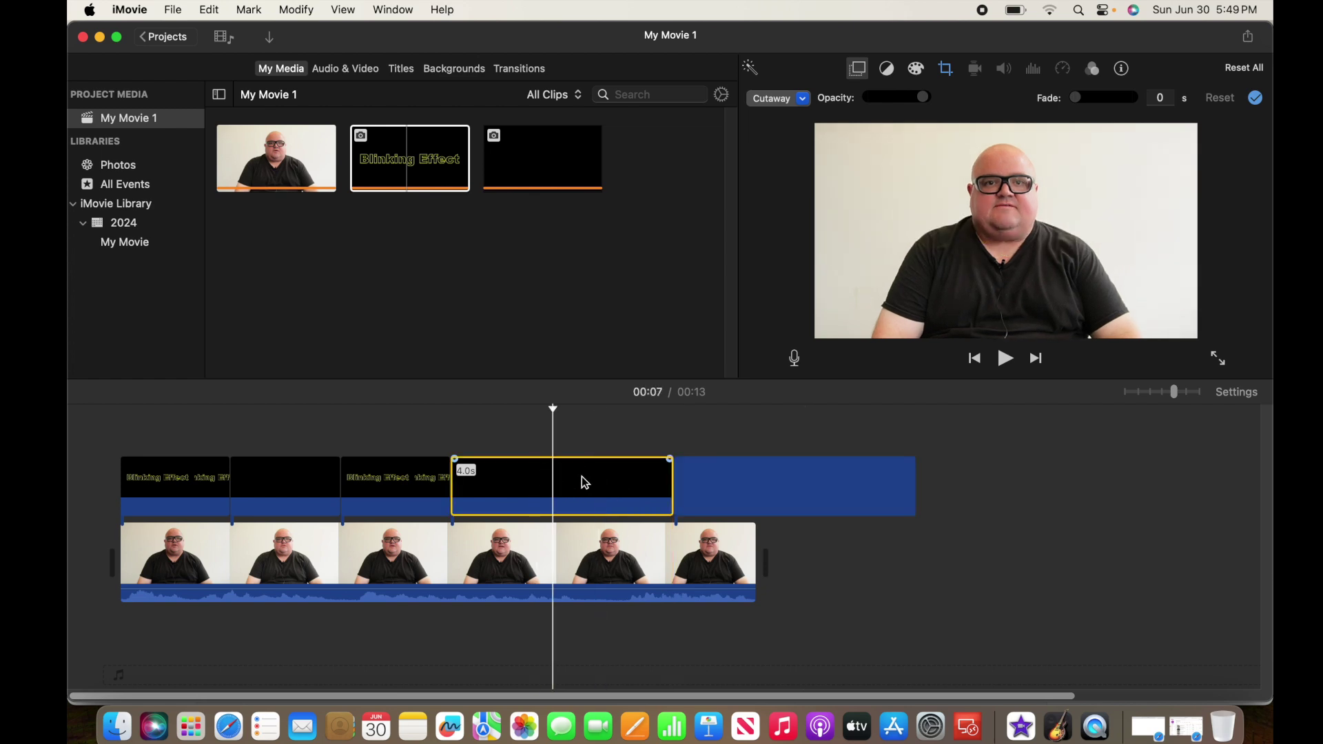
{"action": "left_click", "coordinate": [720, 500]}
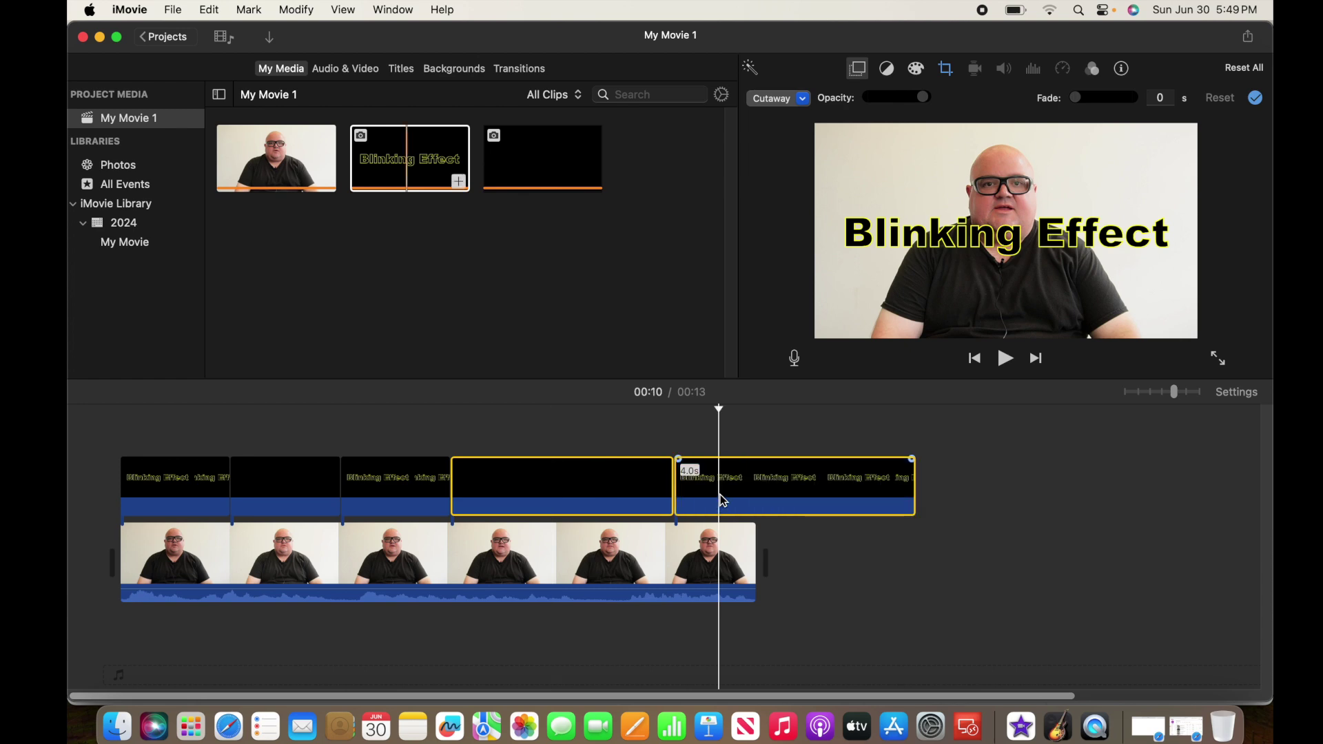
{"action": "left_click", "coordinate": [1121, 69]}
{"action": "left_click", "coordinate": [1187, 97]}
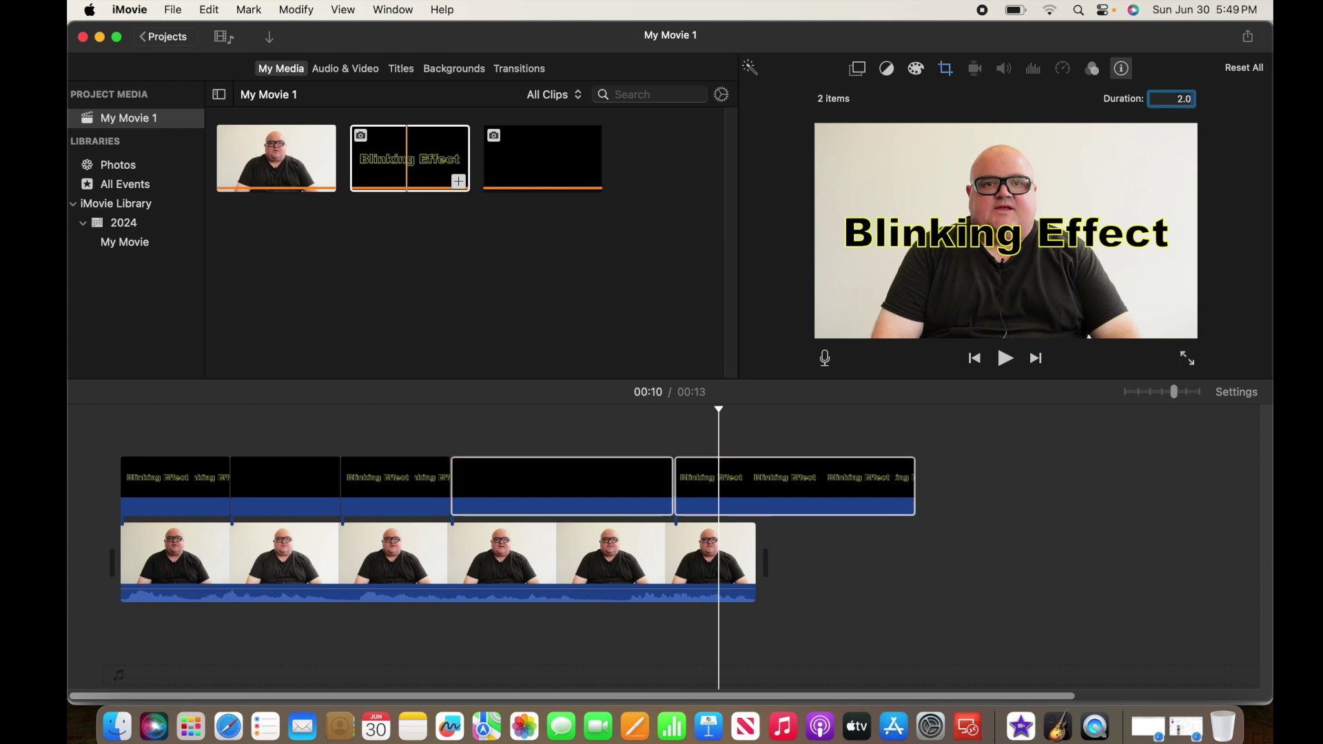
{"action": "type", "text": "2.0"}
{"action": "key", "text": "Return"}
{"action": "left_click", "coordinate": [761, 465]}
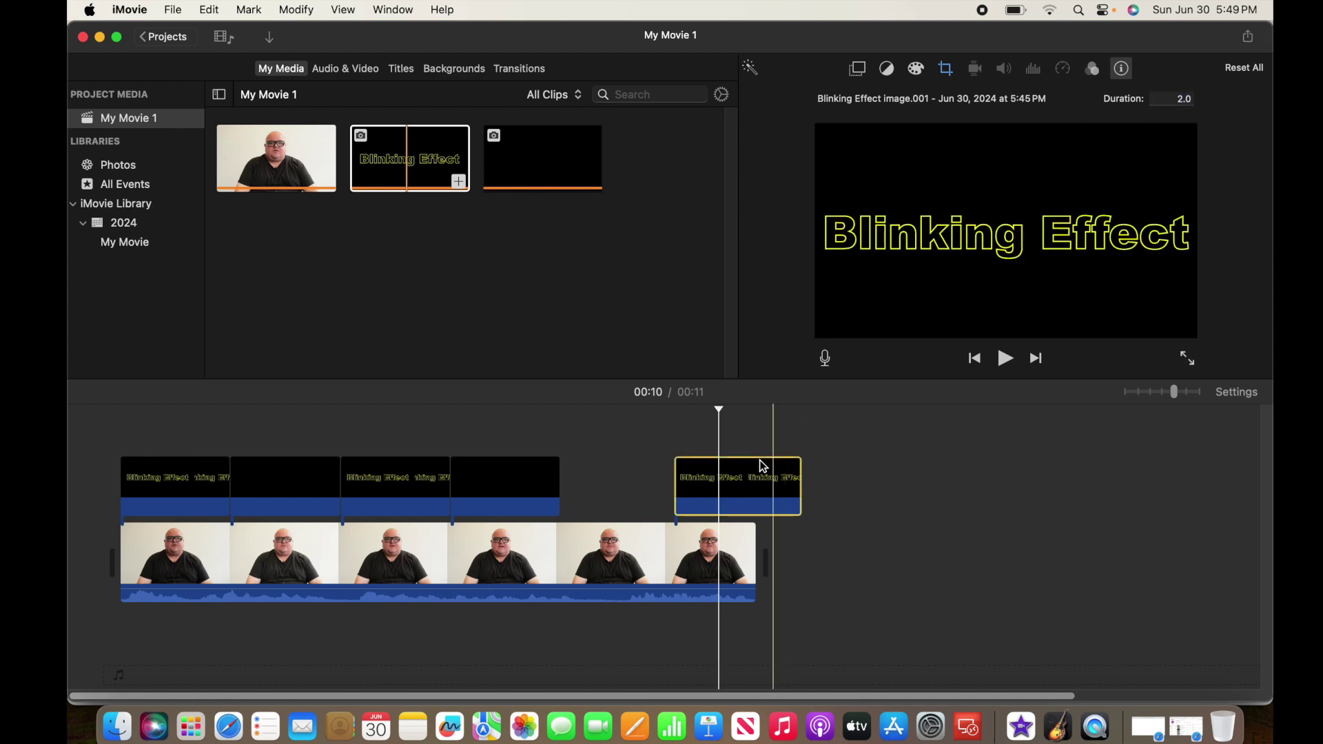
{"action": "left_click_drag", "start_coordinate": [761, 478], "coordinate": [656, 480]}
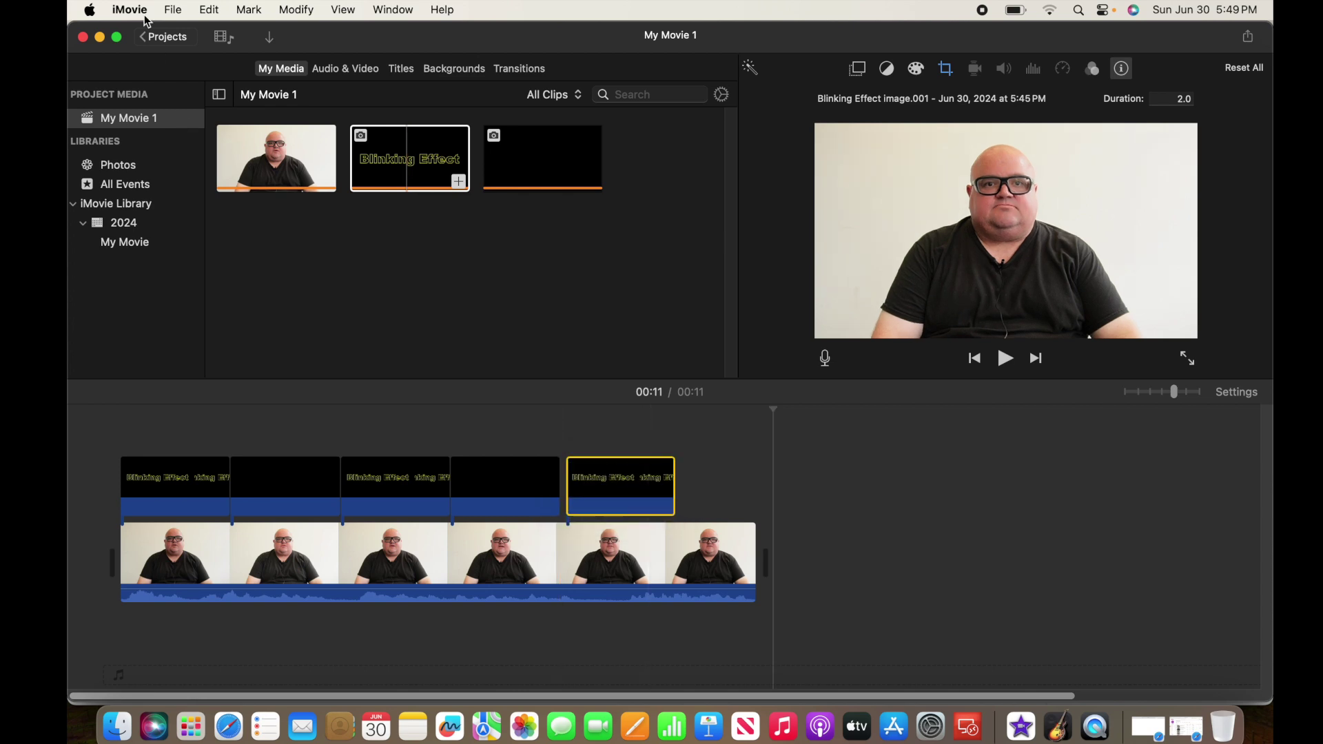
Export the movie as a video file named "delete instantly" to the iCloud Desktop folder, keeping the default export settings.
{"action": "left_click", "coordinate": [174, 9]}
{"action": "mouse_move", "coordinate": [266, 284]}
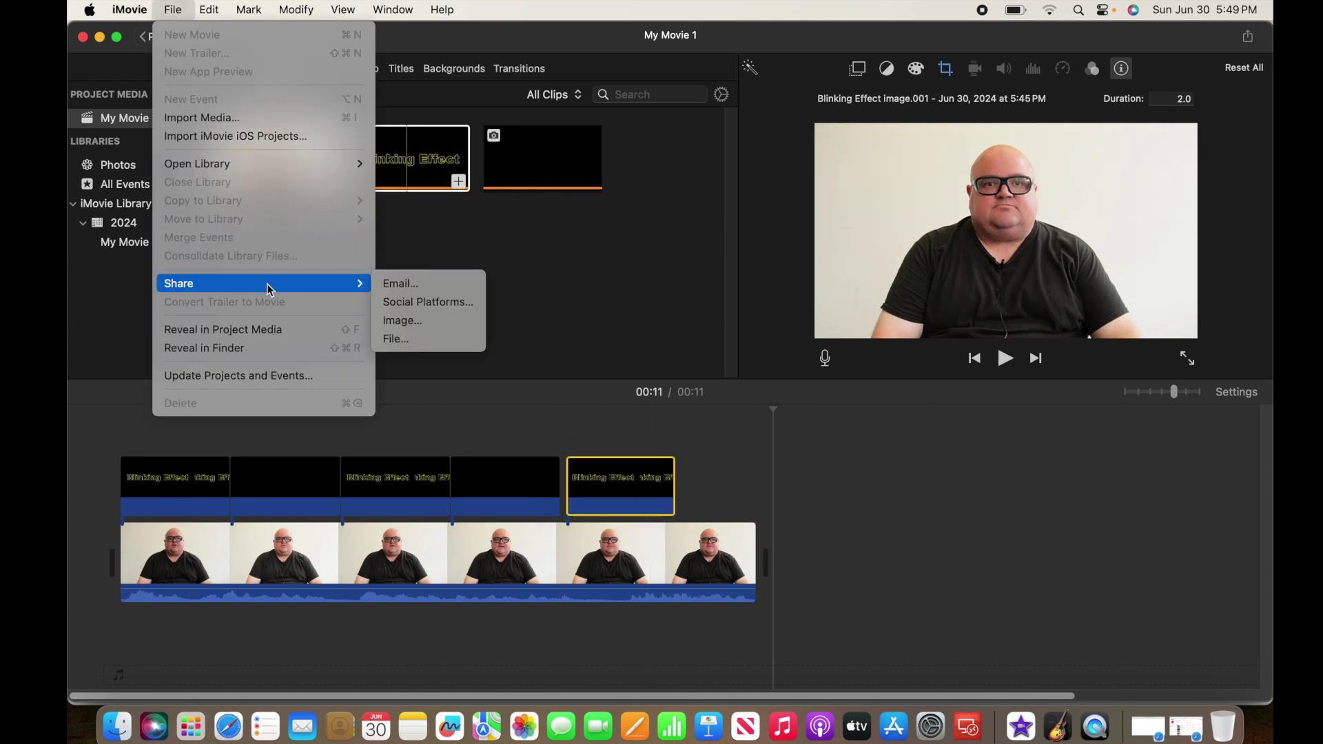
{"action": "left_click", "coordinate": [423, 340]}
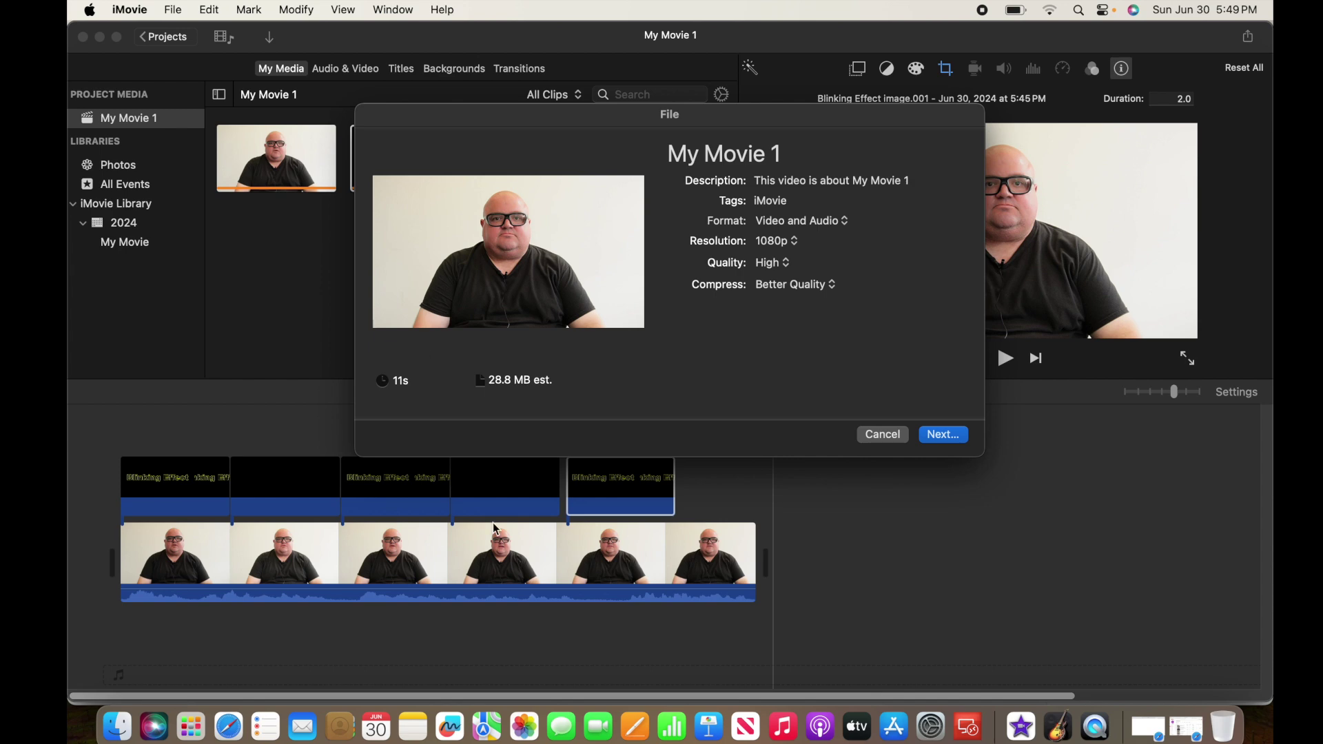
{"action": "left_click", "coordinate": [948, 442]}
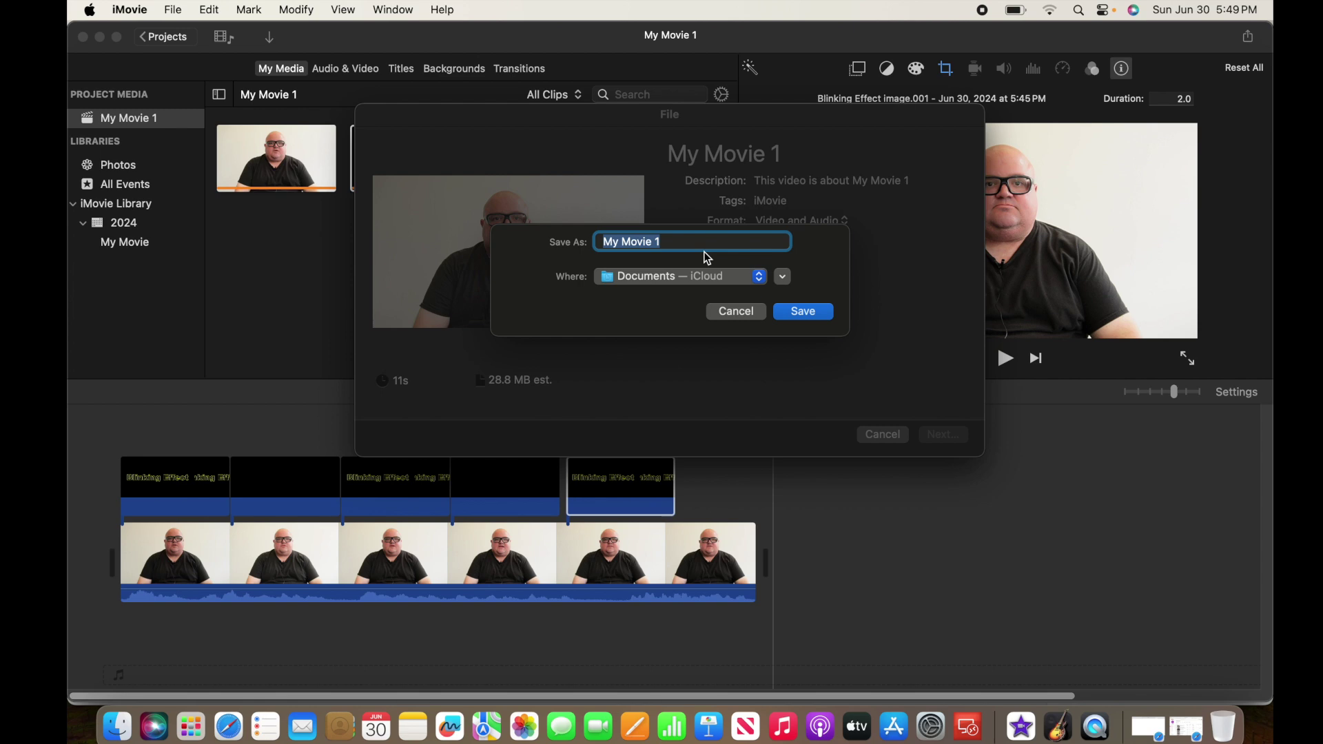
{"action": "type", "text": "delete instantly"}
{"action": "left_click", "coordinate": [761, 277]}
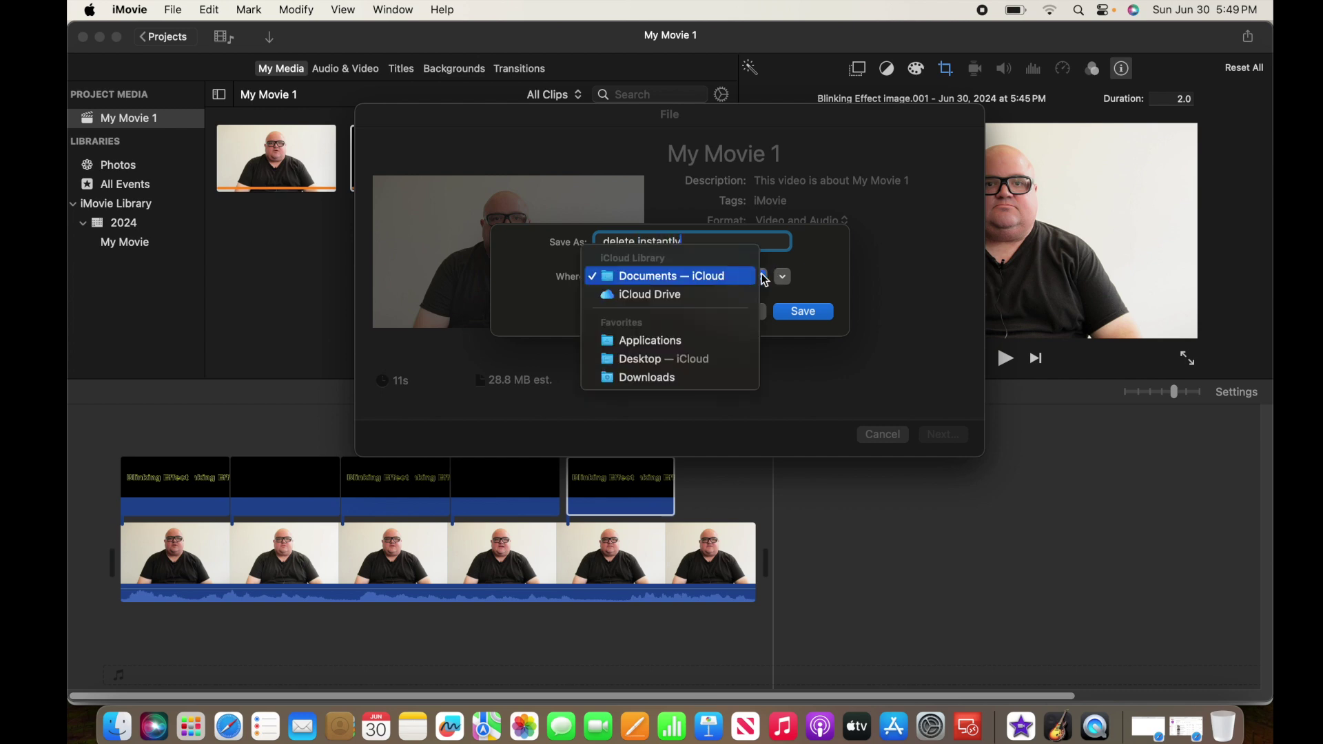
{"action": "left_click", "coordinate": [688, 359]}
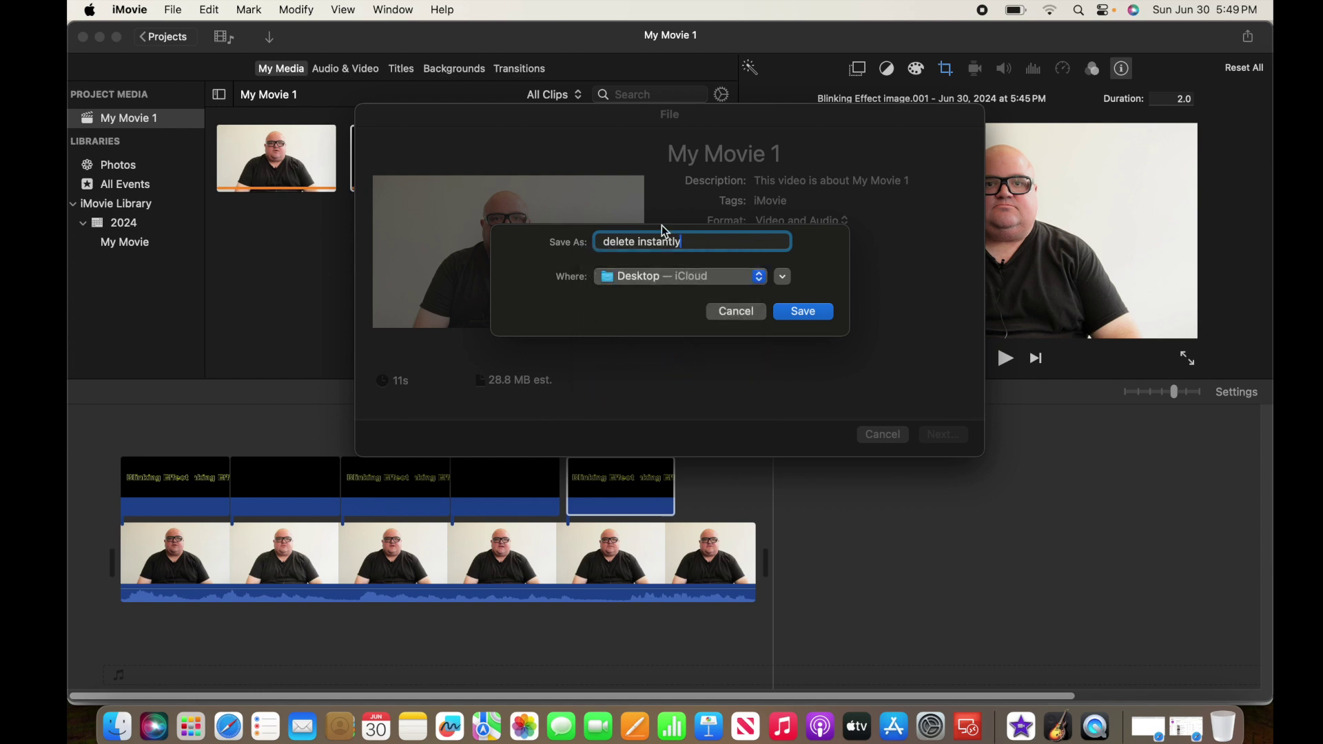
{"action": "left_click", "coordinate": [820, 313]}
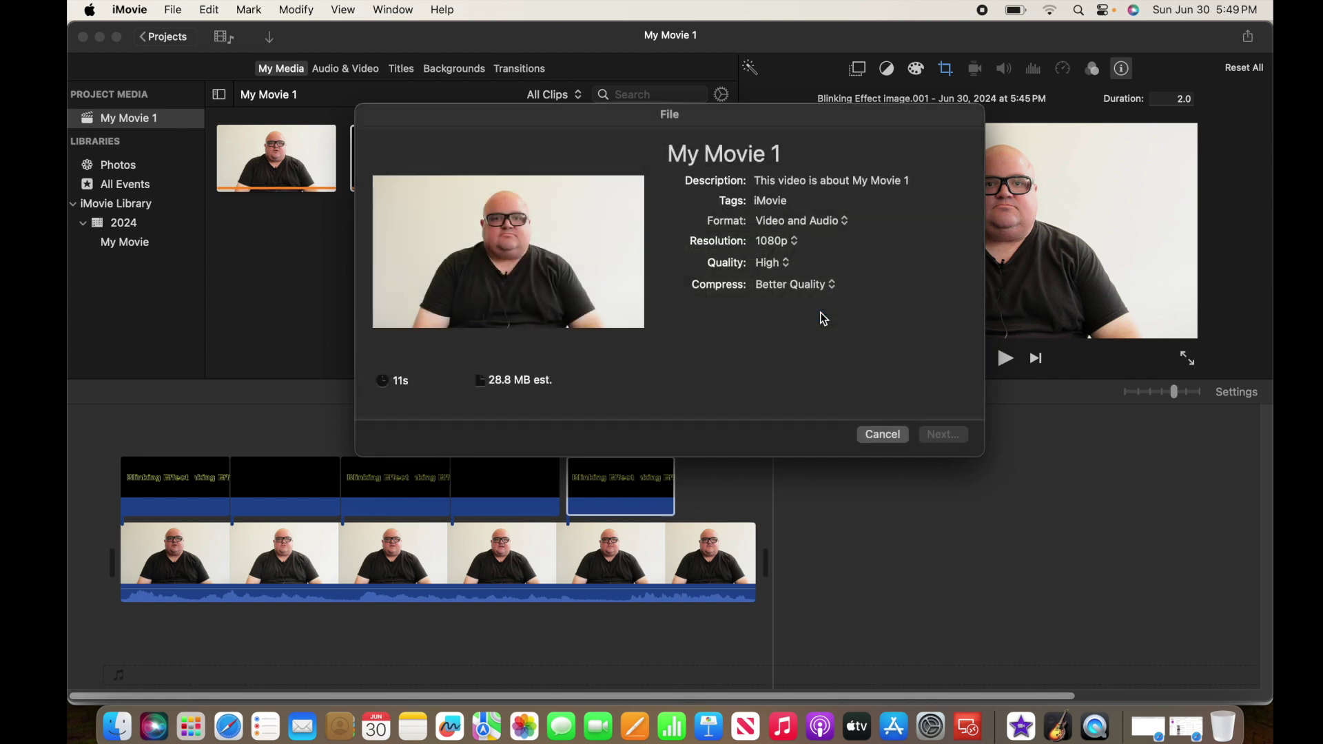